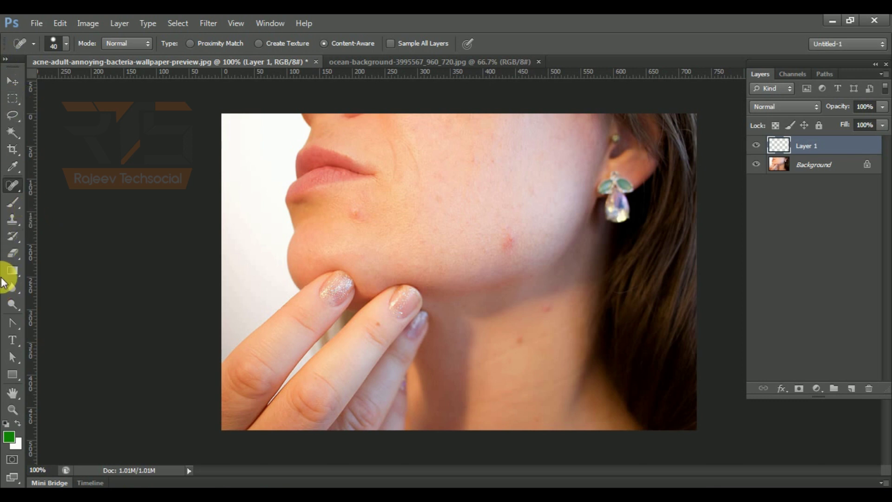
Choose the Spot Healing Brush and set its size to 50 px and spacing to 27%.
{"action": "right_click", "coordinate": [13, 183]}
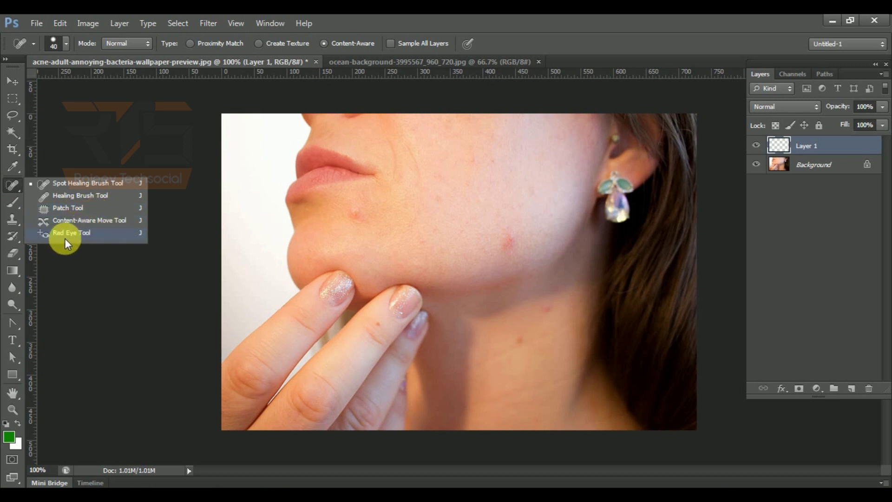
{"action": "left_click", "coordinate": [98, 182]}
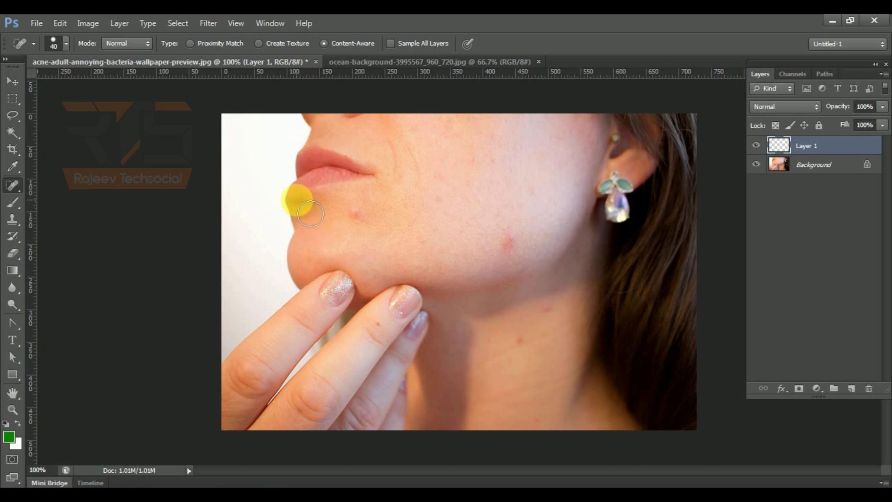
{"action": "left_click", "coordinate": [65, 43]}
{"action": "right_click", "coordinate": [381, 181]}
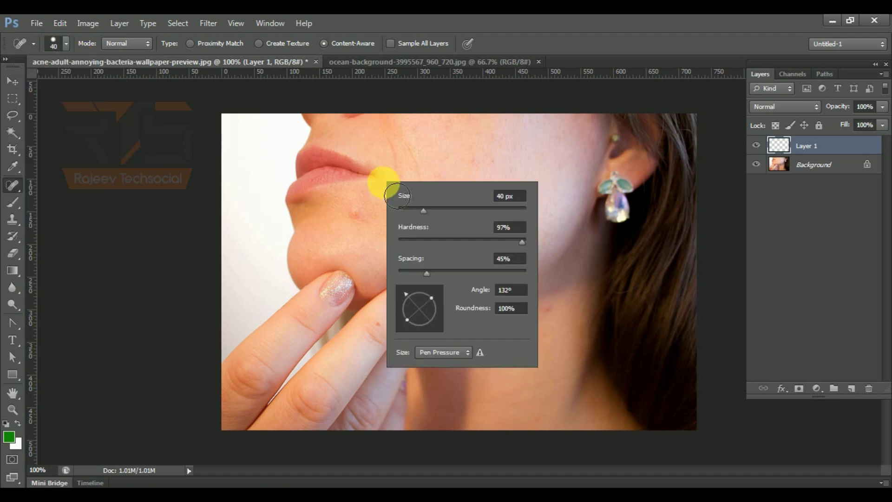
{"action": "mouse_move", "coordinate": [423, 209]}
{"action": "left_mouse_down"}
{"action": "mouse_move", "coordinate": [503, 213]}
{"action": "mouse_move", "coordinate": [433, 210]}
{"action": "left_mouse_up"}
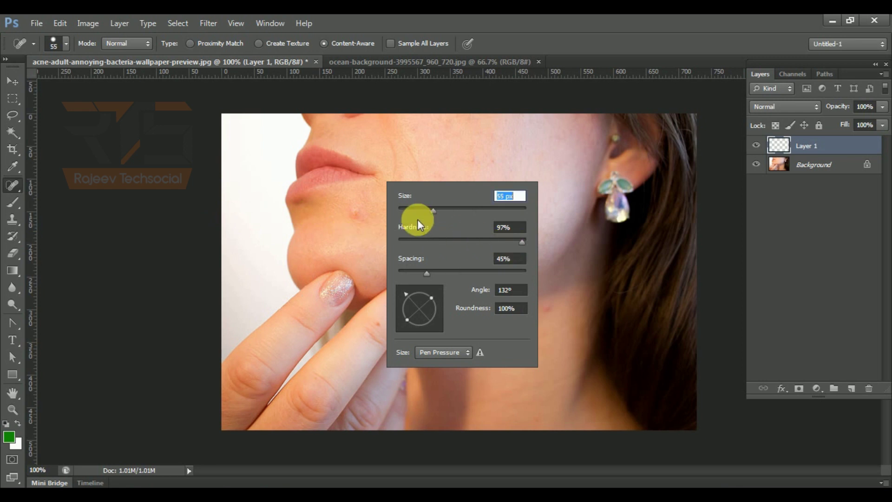
{"action": "left_click", "coordinate": [430, 212]}
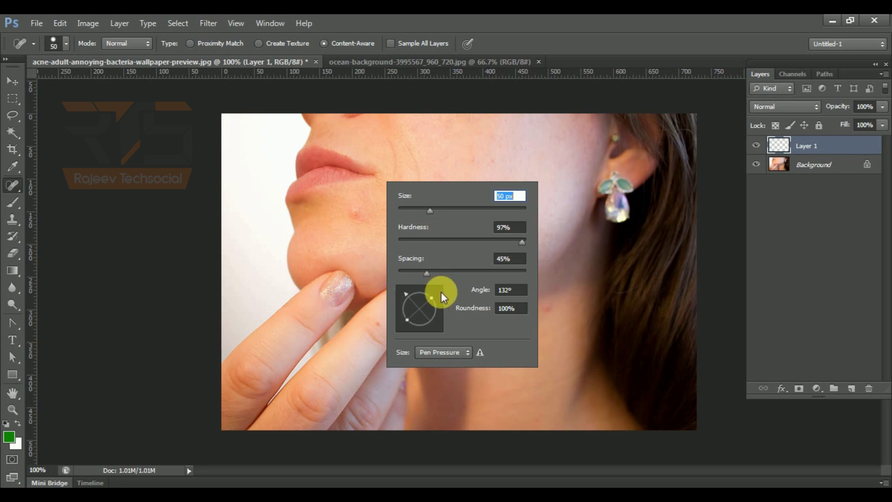
{"action": "left_click_drag", "start_coordinate": [427, 273], "coordinate": [416, 276]}
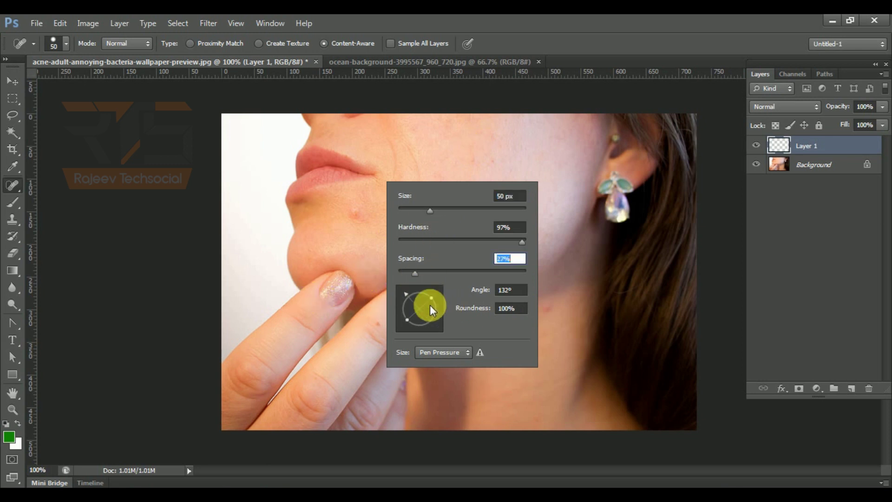
{"action": "mouse_move", "coordinate": [431, 297]}
{"action": "left_mouse_down"}
{"action": "mouse_move", "coordinate": [420, 306]}
{"action": "mouse_move", "coordinate": [437, 286]}
{"action": "left_mouse_up"}
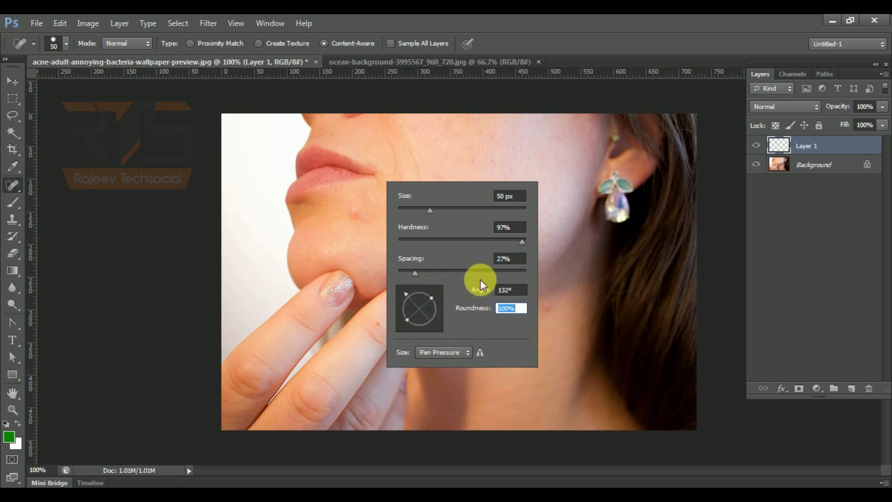
{"action": "left_click", "coordinate": [561, 16]}
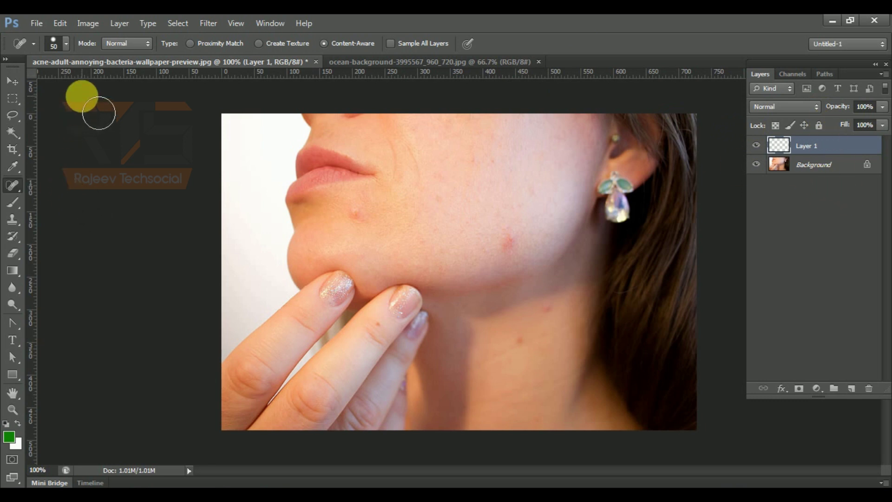
{"action": "left_click", "coordinate": [136, 43]}
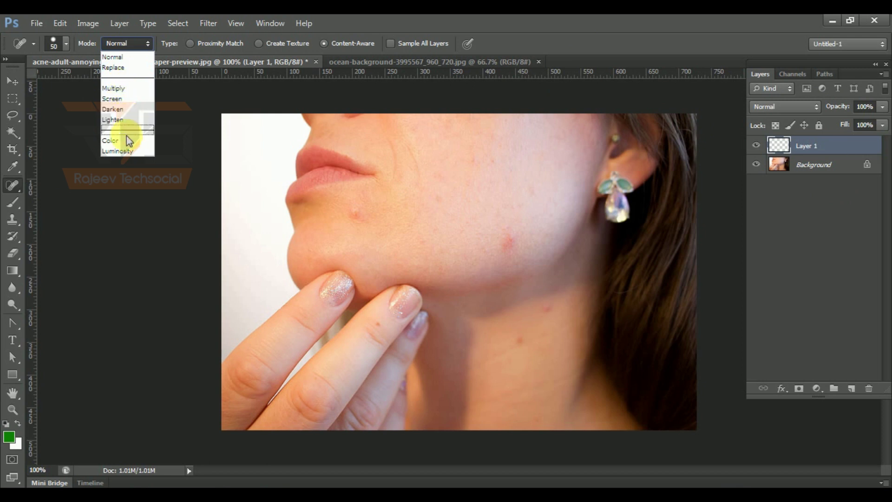
{"action": "left_click", "coordinate": [132, 42]}
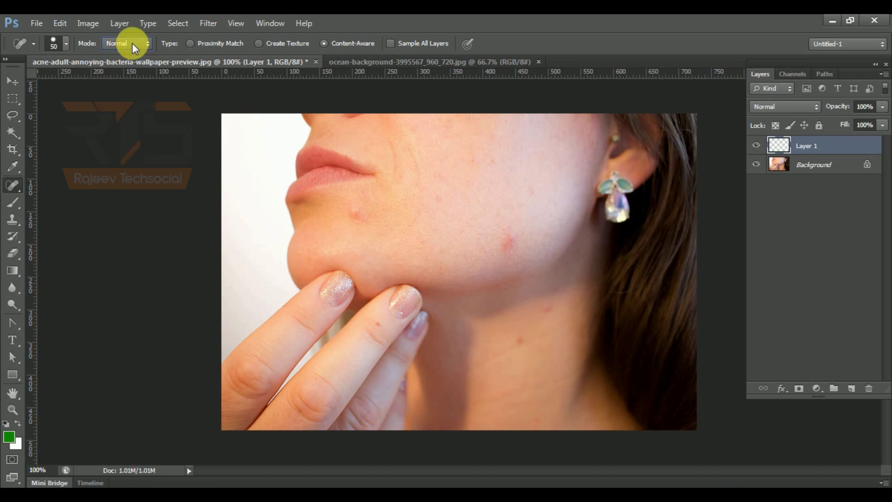
{"action": "left_click", "coordinate": [132, 42]}
{"action": "left_click", "coordinate": [132, 42]}
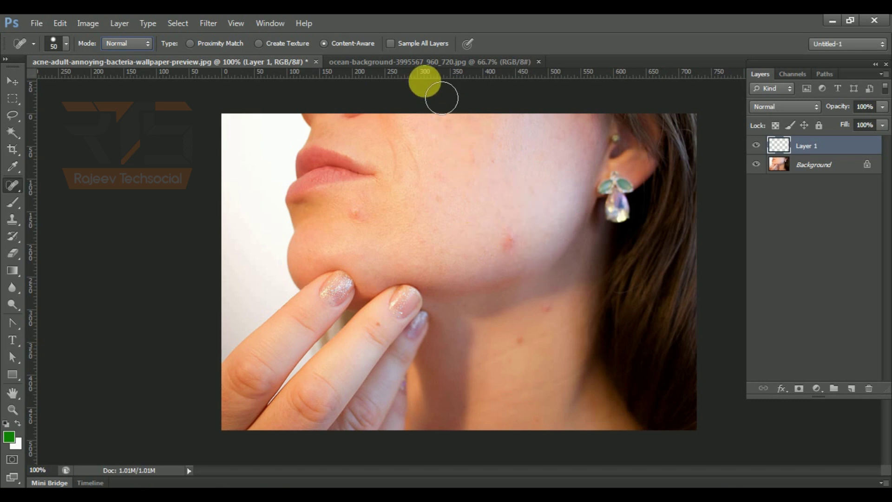
{"action": "left_click", "coordinate": [390, 43]}
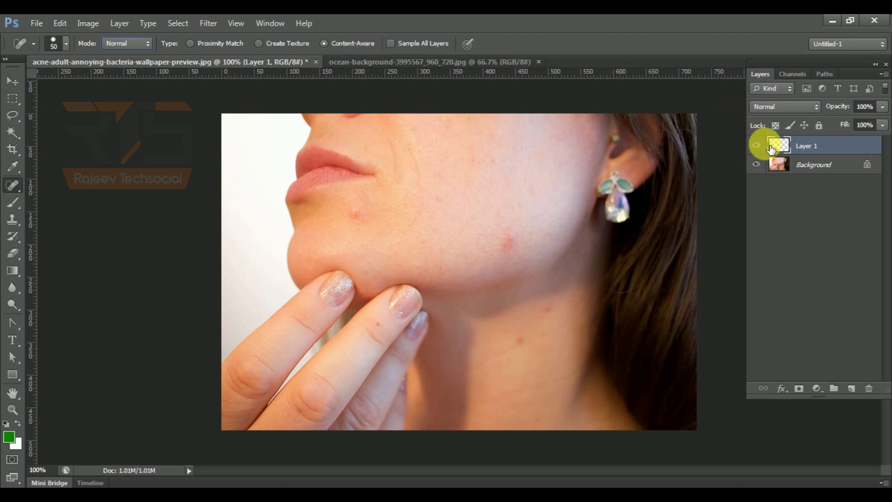
Delete the empty Layer 1 and convert the Background into a regular layer named Layer 0.
{"action": "left_click", "coordinate": [875, 390]}
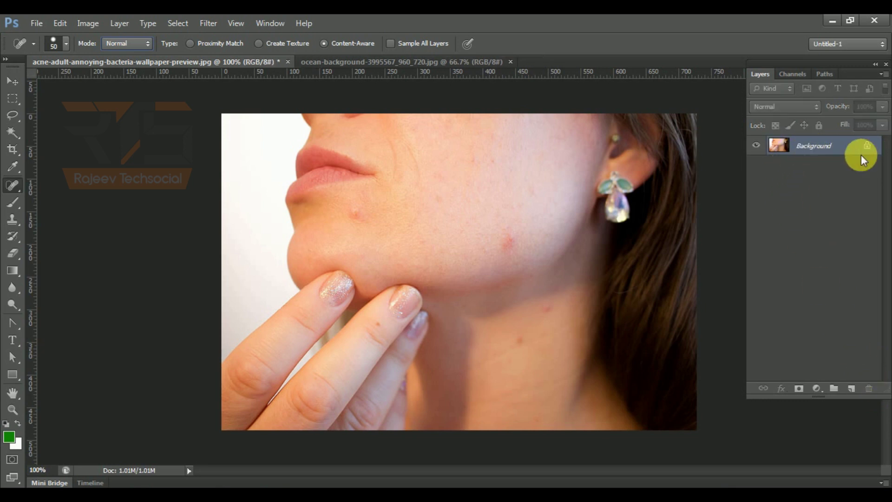
{"action": "double_click", "coordinate": [833, 152]}
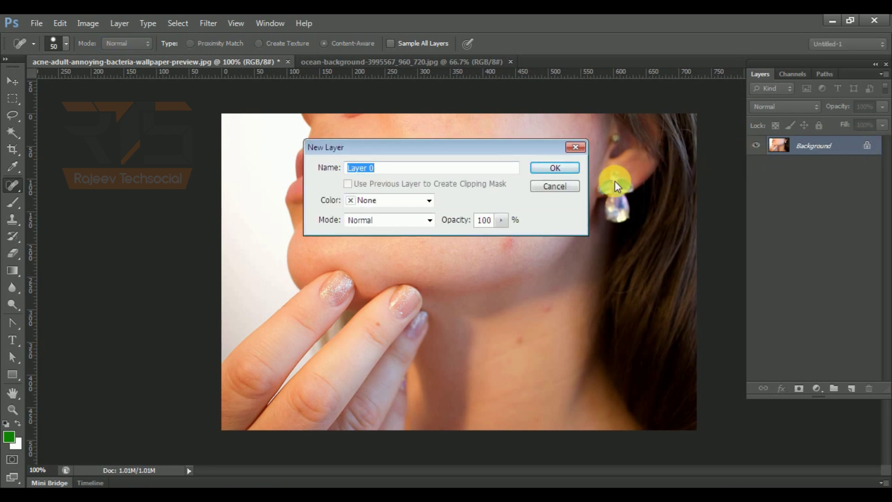
{"action": "left_click", "coordinate": [561, 166]}
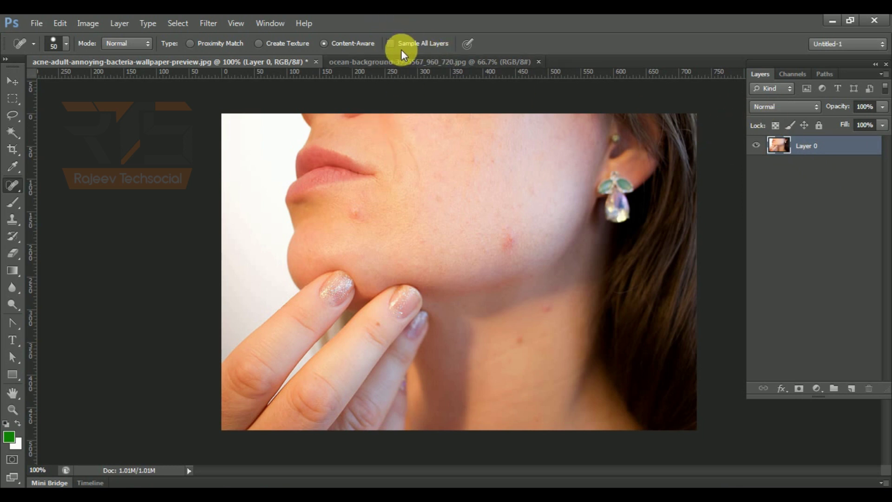
Heal the red blemishes on the chin, jaw and neck with the Spot Healing Brush.
{"action": "left_click", "coordinate": [364, 223]}
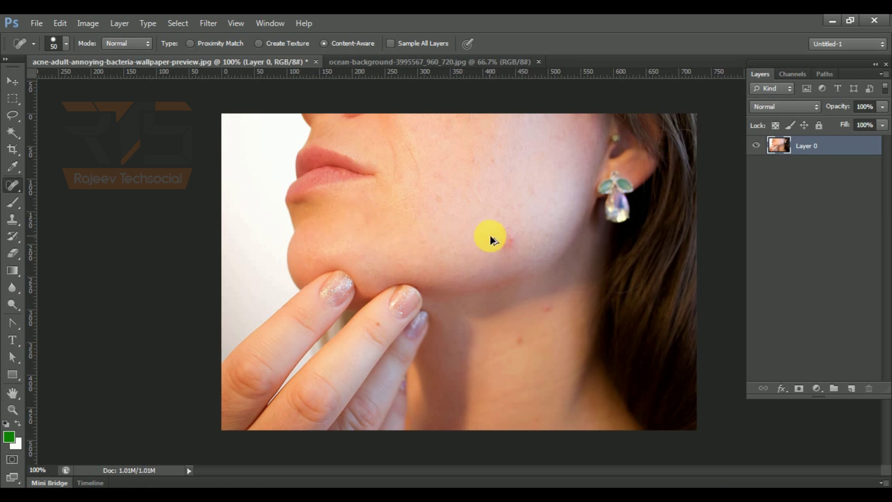
{"action": "key", "text": "ctrl+z"}
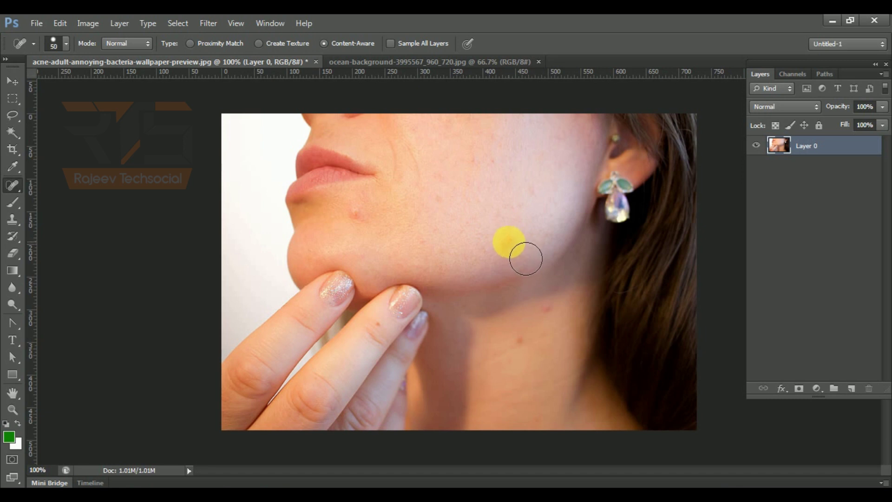
{"action": "left_click", "coordinate": [377, 231]}
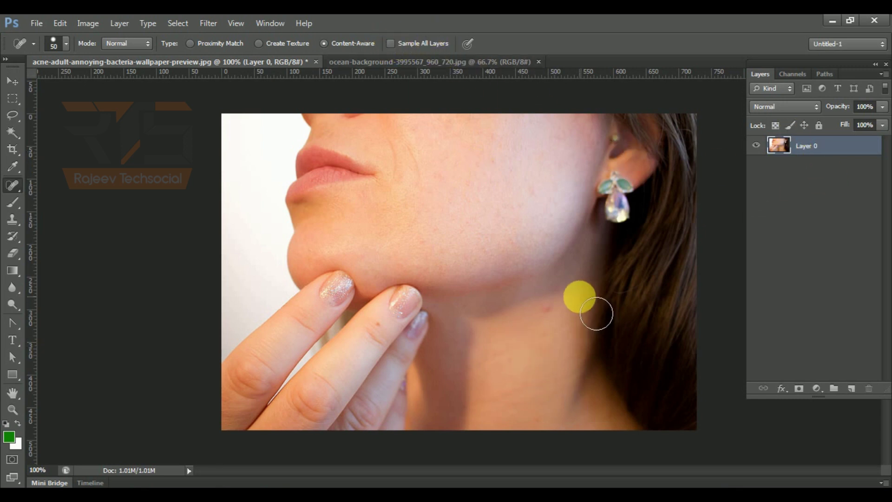
{"action": "left_click", "coordinate": [548, 309]}
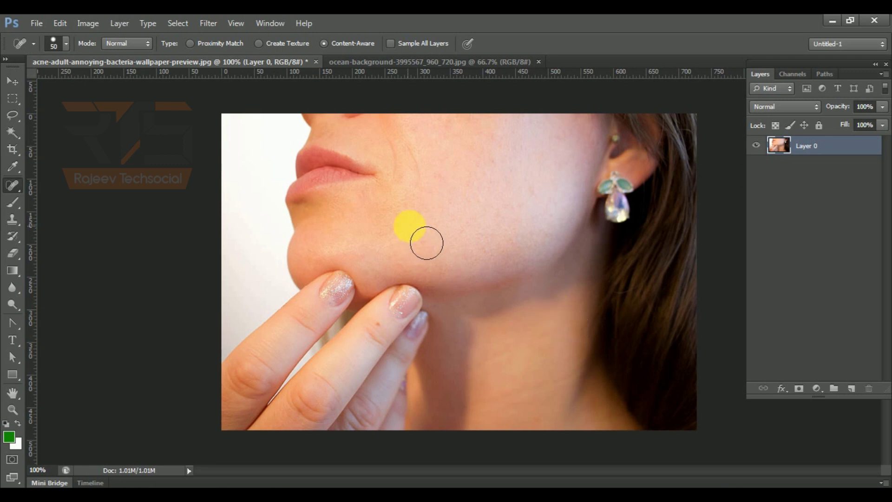
Heal the small spots scattered across the cheek with the Spot Healing Brush.
{"action": "scroll", "coordinate": [444, 203], "scroll_direction": "up", "scroll_amount": 3}
{"action": "left_click", "coordinate": [439, 154]}
{"action": "left_click", "coordinate": [466, 166]}
{"action": "left_click", "coordinate": [491, 130]}
{"action": "left_click", "coordinate": [516, 138]}
{"action": "left_click", "coordinate": [553, 168]}
{"action": "left_click", "coordinate": [494, 208]}
{"action": "left_click", "coordinate": [469, 213]}
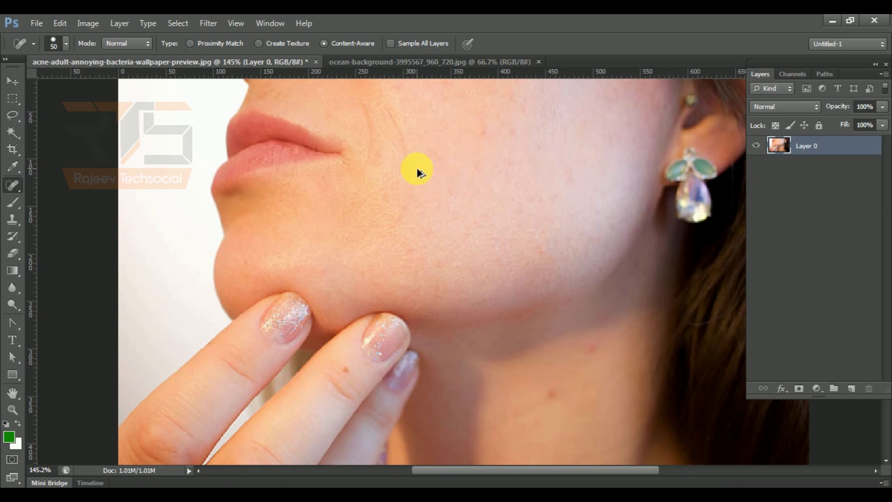
Undo all the healing strokes, the Background conversion and the deletion of Layer 1.
{"action": "key", "text": "ctrl+alt+z"}
{"action": "key", "text": "ctrl+alt+z"}
{"action": "key", "text": "ctrl+alt+z"}
{"action": "key", "text": "ctrl+alt+z"}
{"action": "key", "text": "ctrl+alt+z"}
{"action": "key", "text": "ctrl+alt+z"}
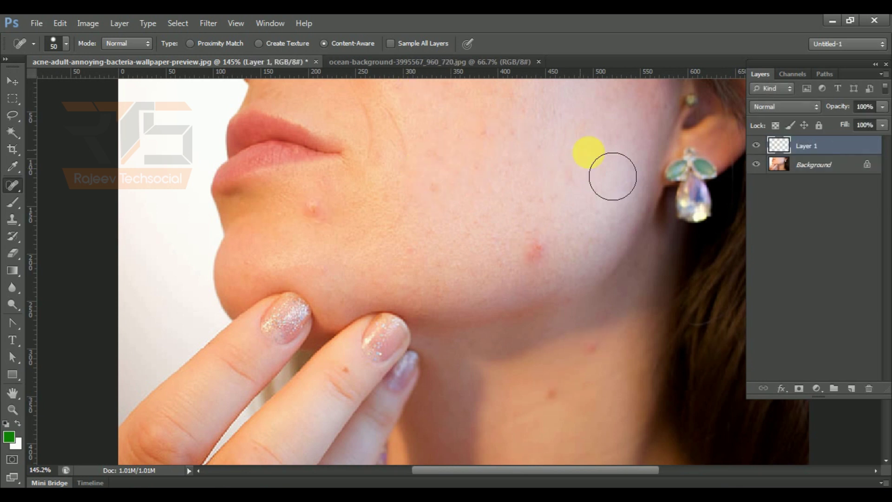
Delete the empty Layer 1, convert the Background into Layer 0 and add a new blank layer above it.
{"action": "left_click_drag", "start_coordinate": [782, 147], "coordinate": [872, 389]}
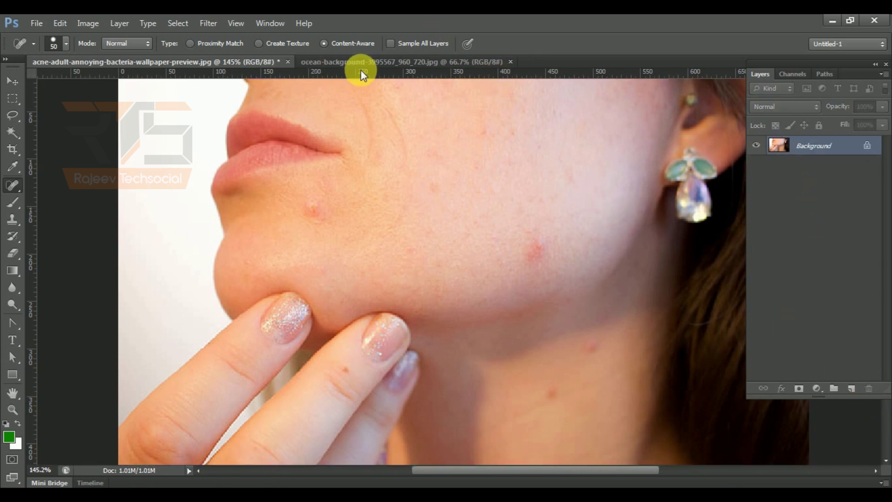
{"action": "left_click", "coordinate": [391, 43]}
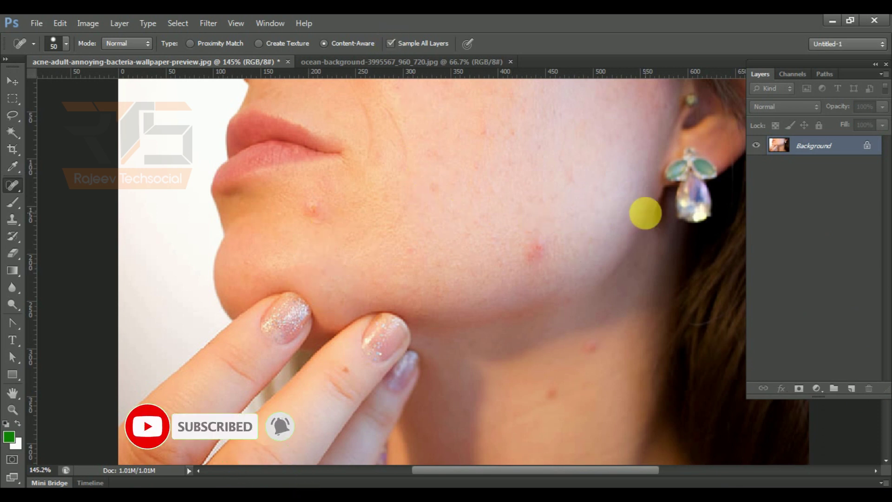
{"action": "double_click", "coordinate": [800, 145]}
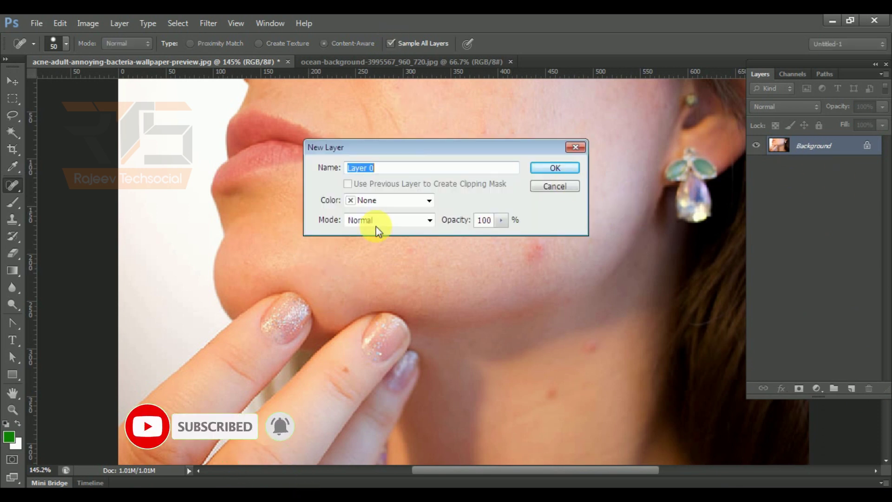
{"action": "left_click", "coordinate": [553, 171]}
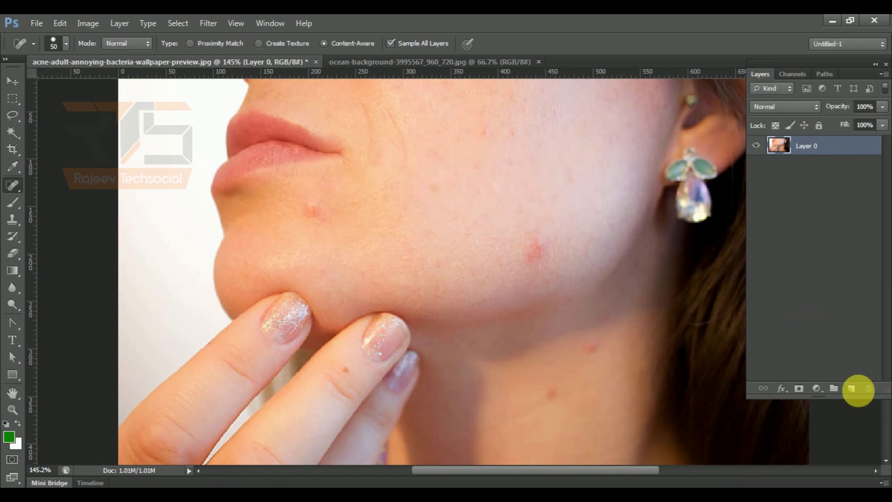
{"action": "left_click", "coordinate": [851, 388]}
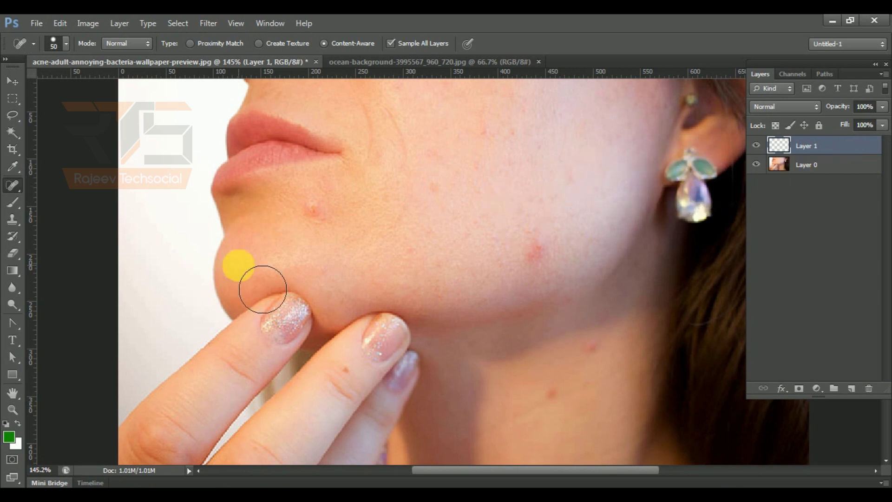
Try healing the cheek and chin blemishes on the blank layer with Sample All Layers turned off.
{"action": "left_click", "coordinate": [391, 43]}
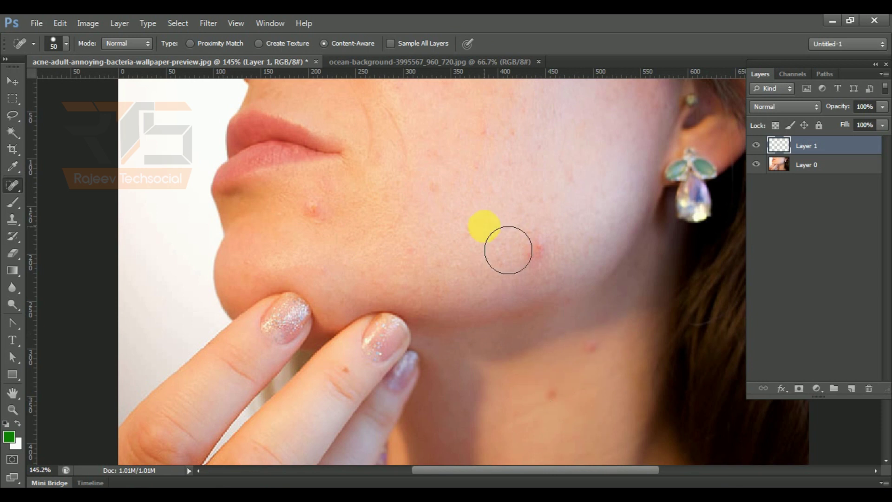
{"action": "left_click", "coordinate": [492, 177]}
{"action": "left_click", "coordinate": [491, 210]}
{"action": "left_click", "coordinate": [298, 194]}
{"action": "left_click", "coordinate": [324, 221]}
{"action": "left_click", "coordinate": [516, 250]}
{"action": "left_click", "coordinate": [525, 251]}
{"action": "left_click", "coordinate": [524, 245]}
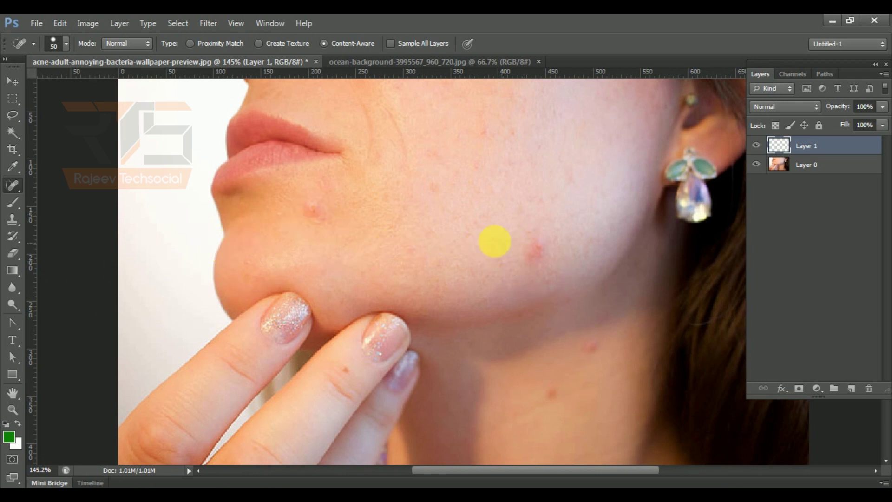
Turn on Sample All Layers and try healing the chin blemish on the blank layer, undoing the stroke.
{"action": "left_click", "coordinate": [390, 43]}
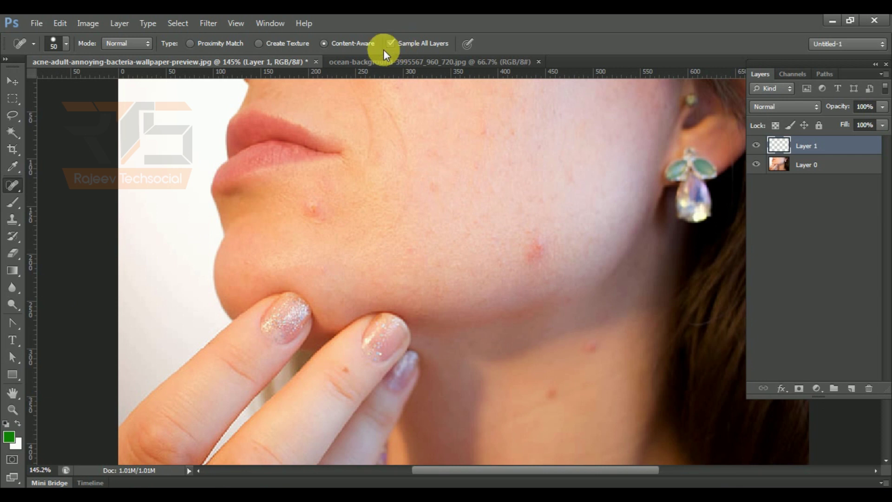
{"action": "left_click", "coordinate": [339, 234]}
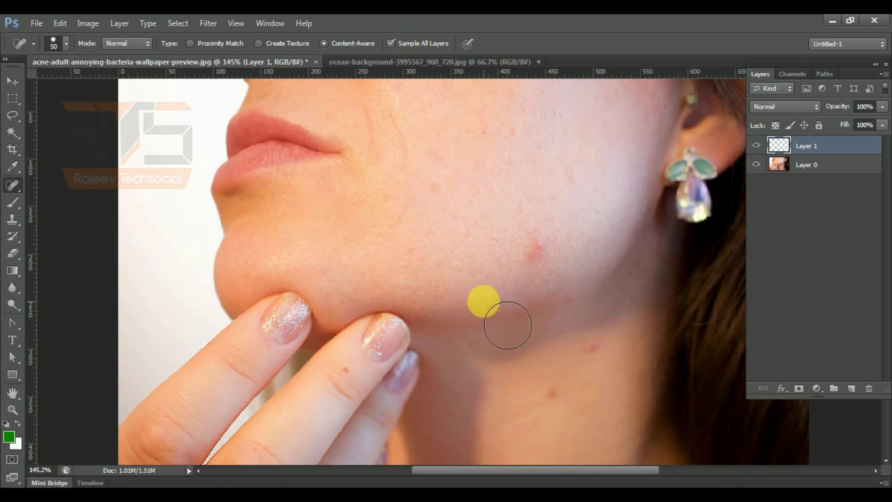
{"action": "key", "text": "ctrl+z"}
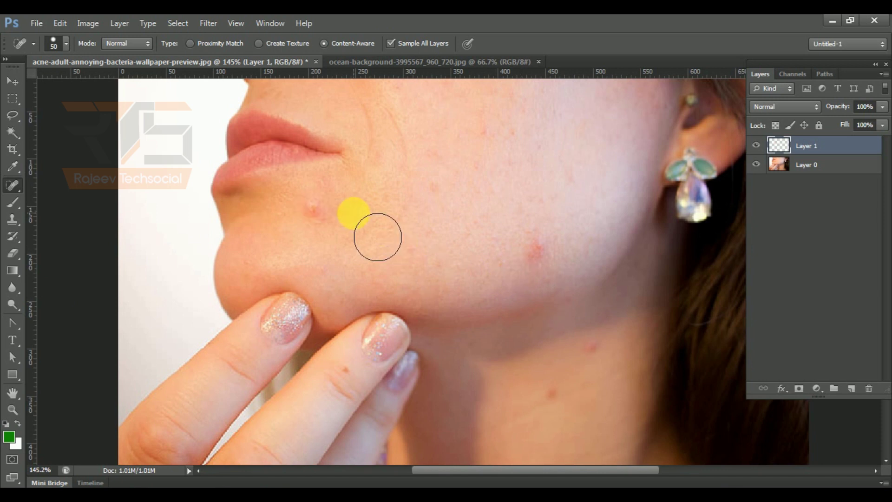
Try smaller and larger healing brush sizes, including 40 px and 25 px, and return to 50 px.
{"action": "key", "text": "bracketleft"}
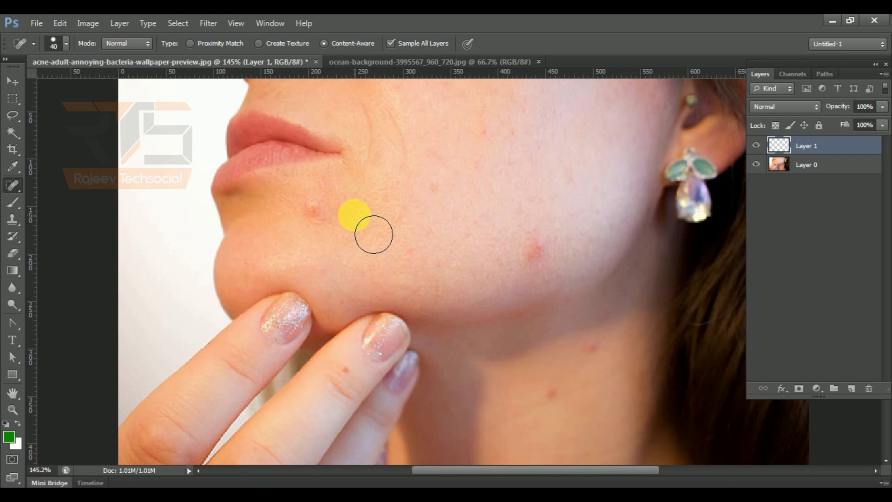
{"action": "key", "text": "bracketright"}
{"action": "key", "text": "bracketright"}
{"action": "key", "text": "bracketright"}
{"action": "key", "text": "bracketleft"}
{"action": "key", "text": "bracketleft"}
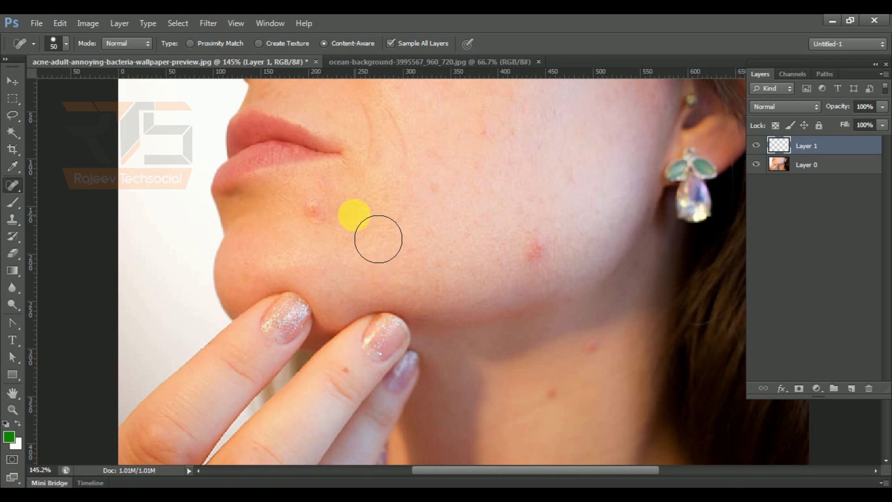
{"action": "key", "text": "bracketleft"}
{"action": "key", "text": "bracketleft"}
{"action": "key", "text": "bracketleft"}
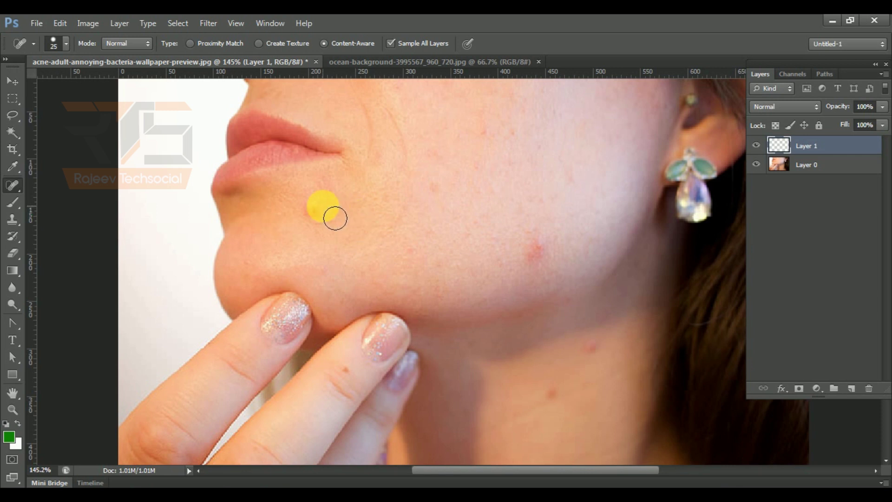
{"action": "key", "text": "bracketright"}
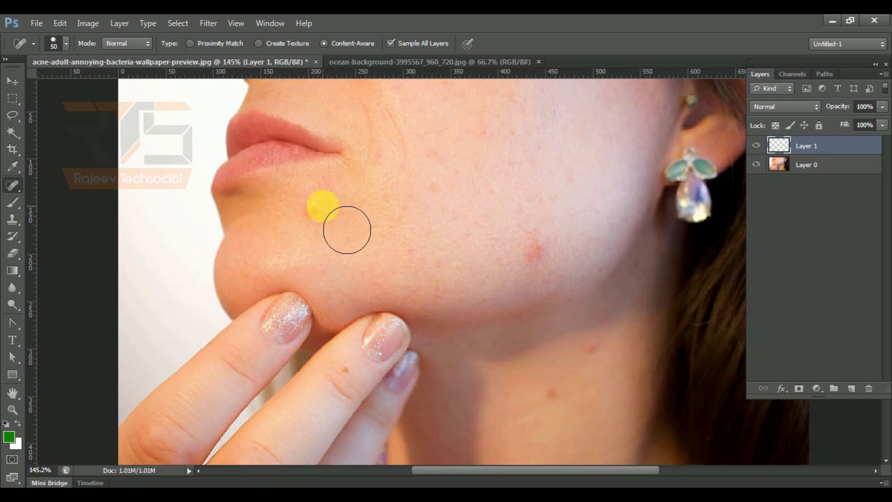
Reduce the healing brush size to 35 px.
{"action": "key", "text": "bracketleft"}
{"action": "key", "text": "bracketleft"}
{"action": "key", "text": "bracketleft"}
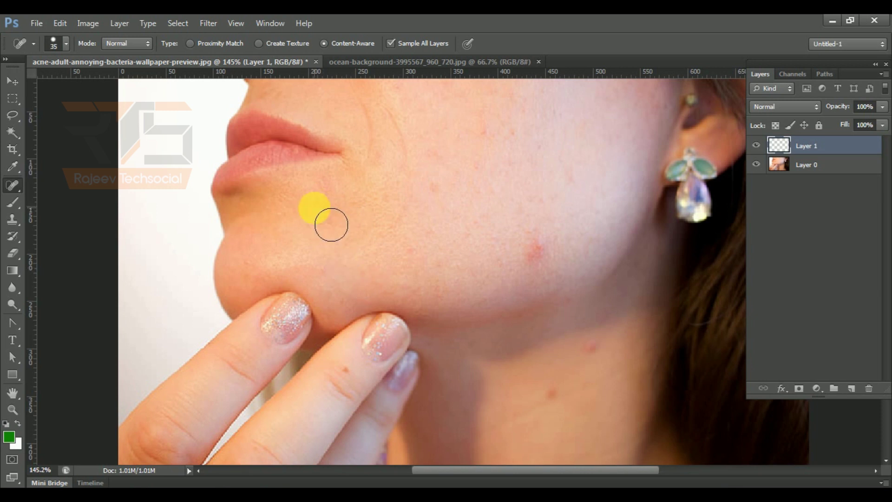
Try healing the chin and cheek blemishes on the blank Layer 1 with Sample All Layers turned off.
{"action": "left_click", "coordinate": [365, 267]}
{"action": "left_click", "coordinate": [324, 172]}
{"action": "left_click_drag", "start_coordinate": [576, 249], "coordinate": [567, 274]}
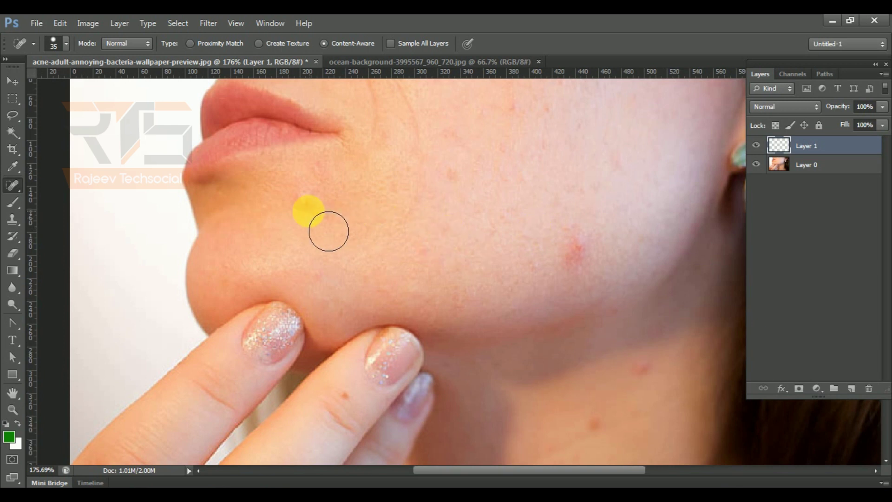
{"action": "left_click_drag", "start_coordinate": [503, 151], "coordinate": [586, 232]}
{"action": "left_click_drag", "start_coordinate": [218, 100], "coordinate": [468, 192]}
{"action": "left_click_drag", "start_coordinate": [592, 211], "coordinate": [596, 252]}
{"action": "left_click_drag", "start_coordinate": [243, 188], "coordinate": [478, 292]}
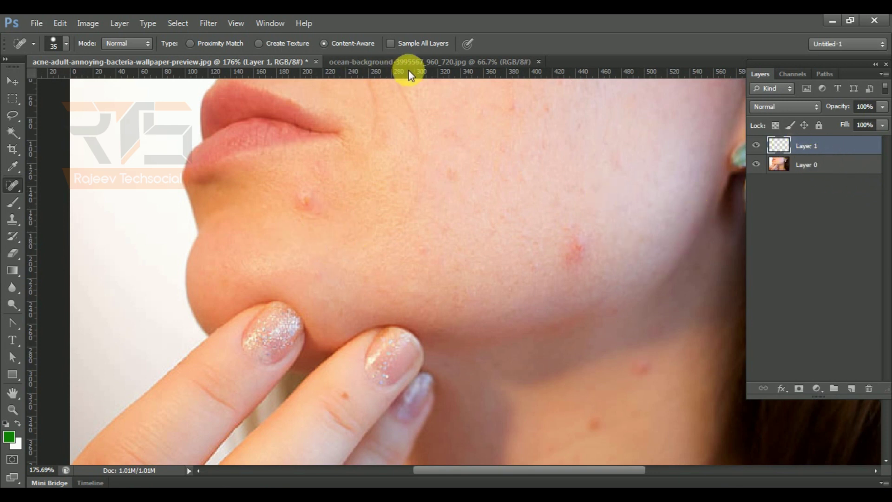
Turn on Sample All Layers and heal the chin and cheek blemishes onto Layer 1.
{"action": "left_click", "coordinate": [391, 44]}
{"action": "left_click", "coordinate": [304, 201]}
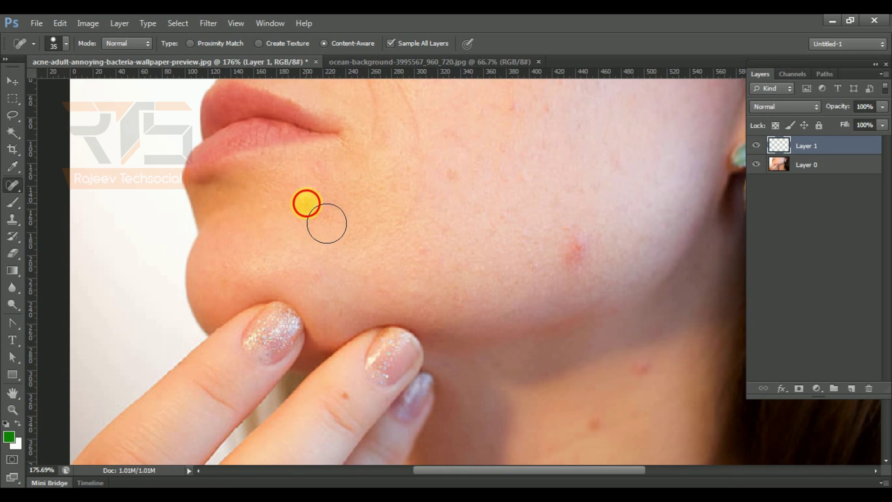
{"action": "left_click", "coordinate": [590, 272]}
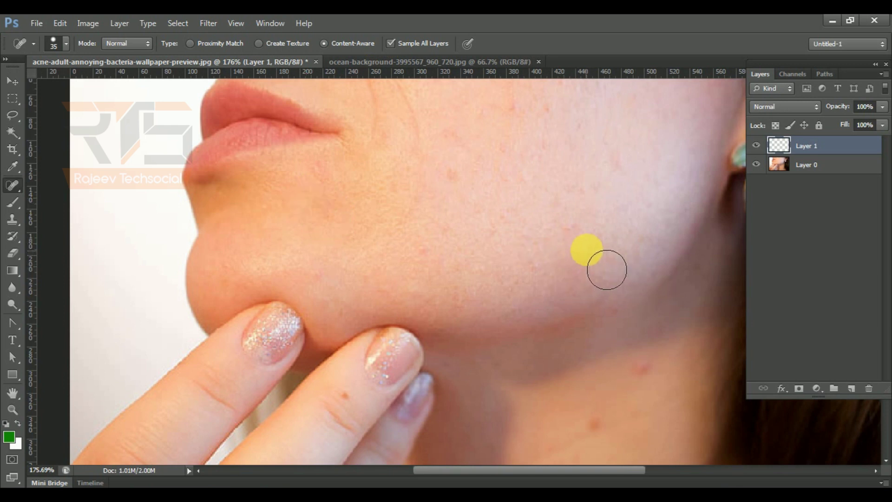
Compare the portrait before and after healing by repeatedly hiding and showing Layer 1.
{"action": "left_click", "coordinate": [759, 149]}
{"action": "left_click", "coordinate": [759, 148]}
{"action": "left_click", "coordinate": [758, 149]}
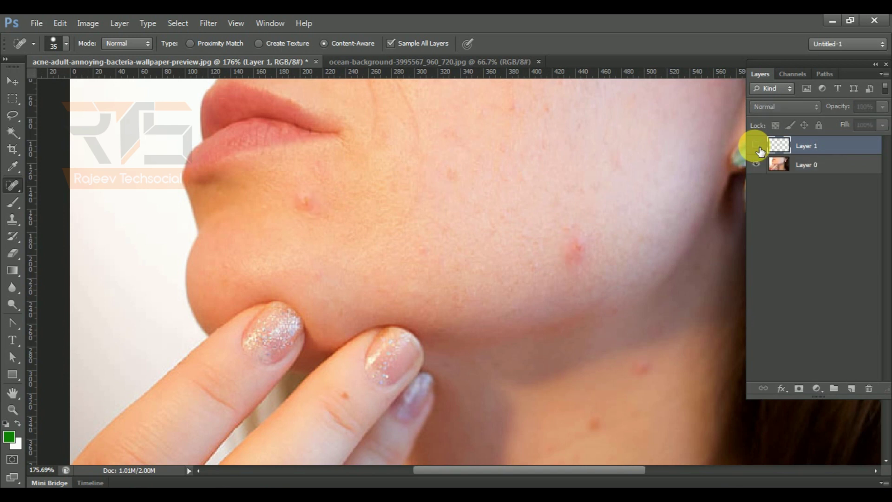
{"action": "left_click", "coordinate": [759, 149]}
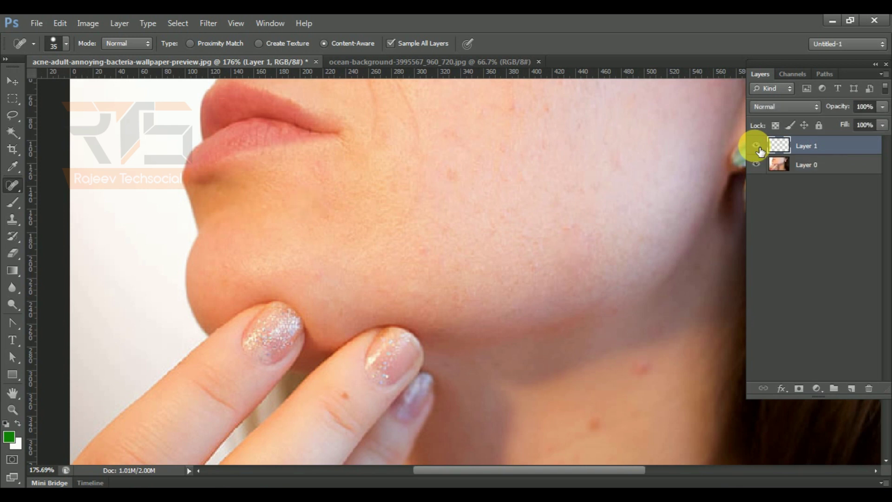
{"action": "left_click", "coordinate": [758, 149]}
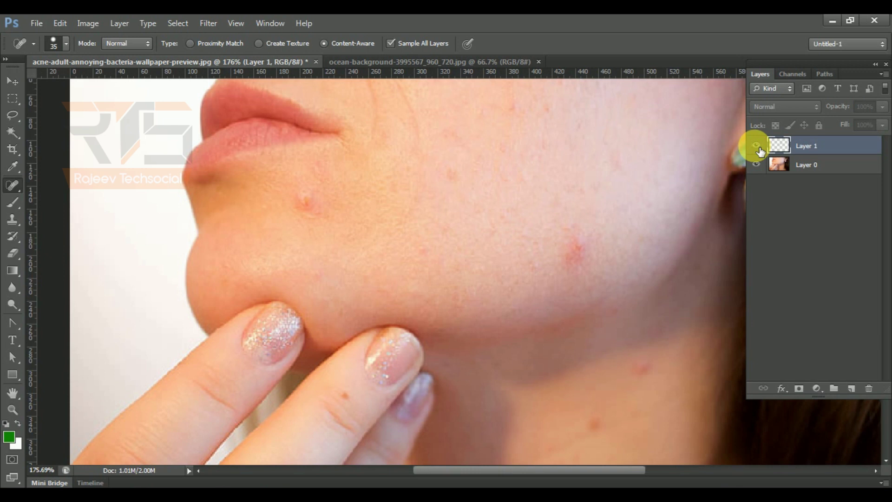
{"action": "left_click", "coordinate": [759, 149]}
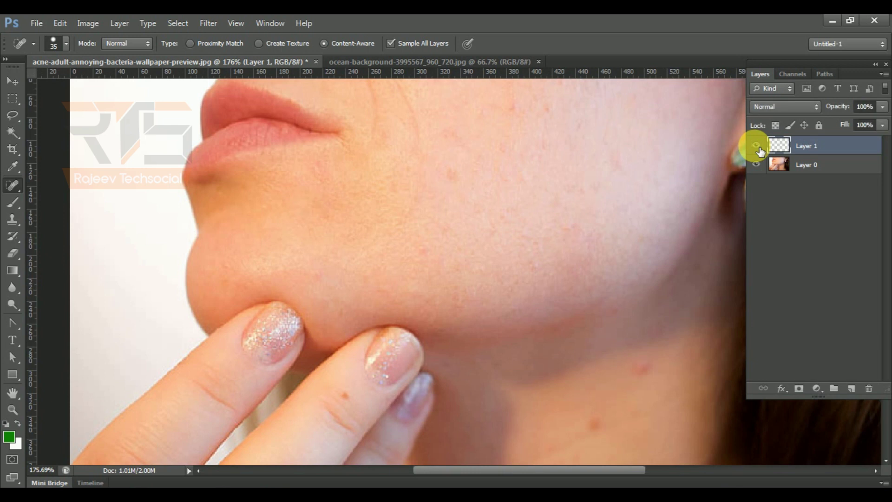
{"action": "left_click", "coordinate": [759, 149]}
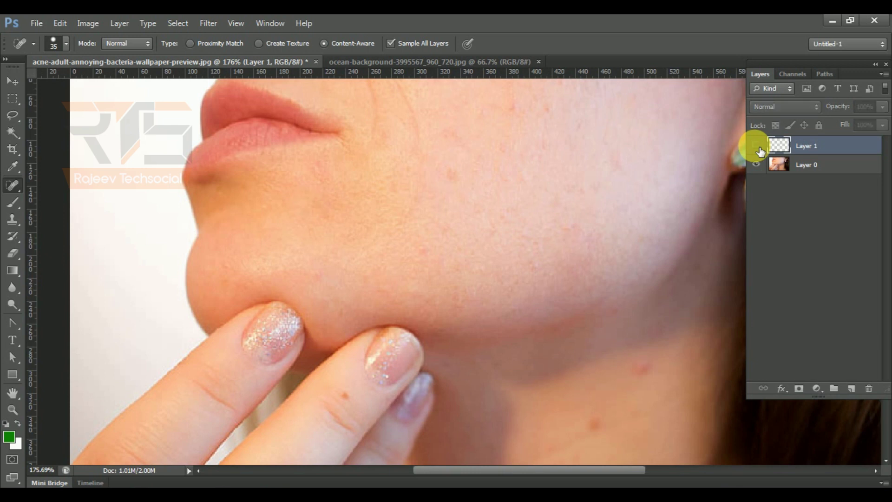
{"action": "left_click", "coordinate": [757, 147]}
{"action": "left_click", "coordinate": [759, 148]}
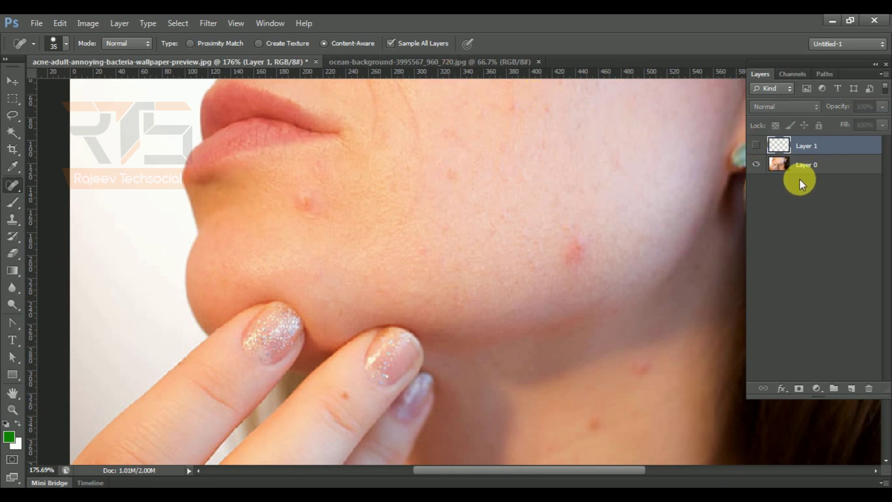
{"action": "left_click", "coordinate": [756, 145]}
Delete Layer 1 and heal the cheek and neck blemishes directly on Layer 0 using the Proximity Match type.
{"action": "left_click_drag", "start_coordinate": [790, 154], "coordinate": [868, 388]}
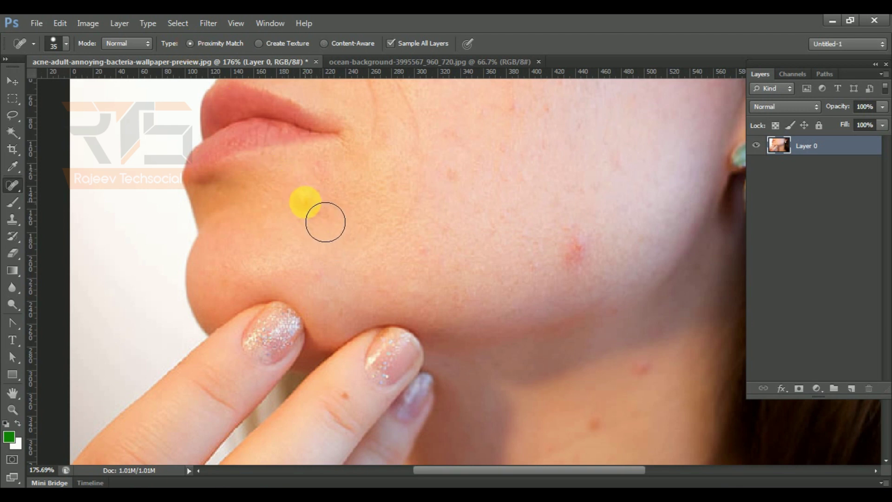
{"action": "left_click", "coordinate": [452, 175]}
{"action": "left_click", "coordinate": [574, 247]}
{"action": "mouse_move", "coordinate": [581, 206]}
{"action": "left_mouse_down"}
{"action": "mouse_move", "coordinate": [584, 230]}
{"action": "mouse_move", "coordinate": [559, 263]}
{"action": "left_mouse_up"}
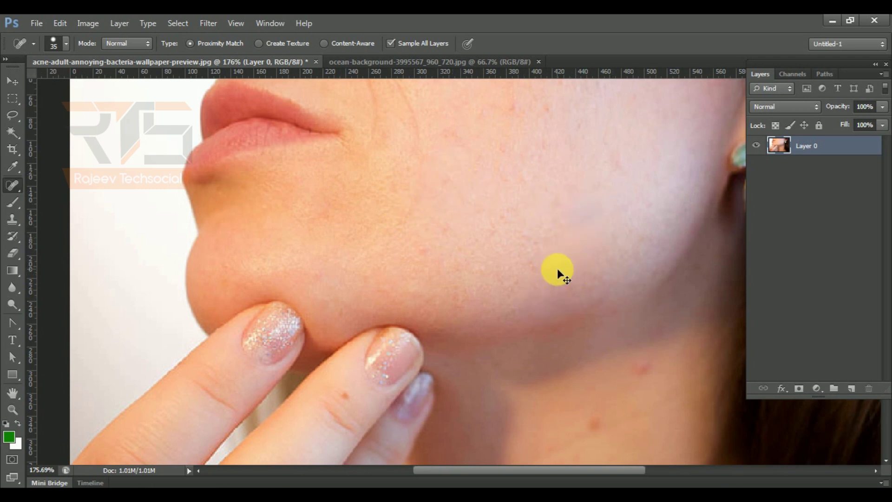
{"action": "left_click", "coordinate": [573, 234]}
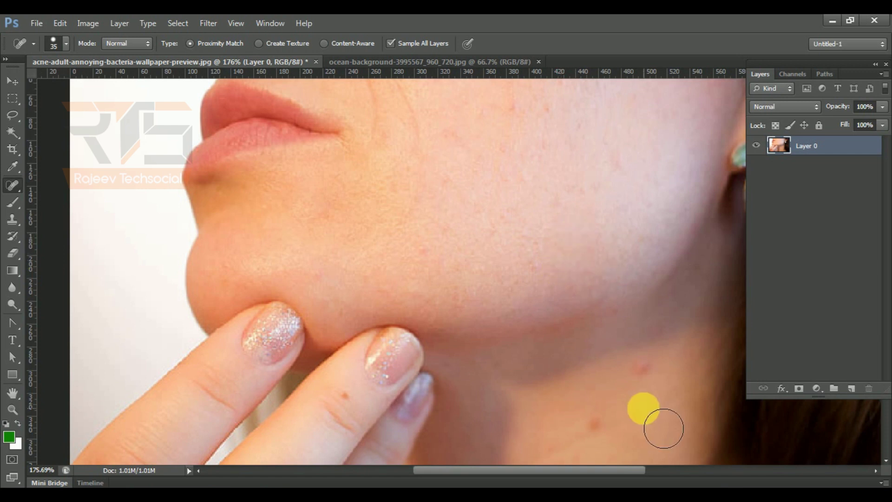
{"action": "left_click", "coordinate": [608, 443]}
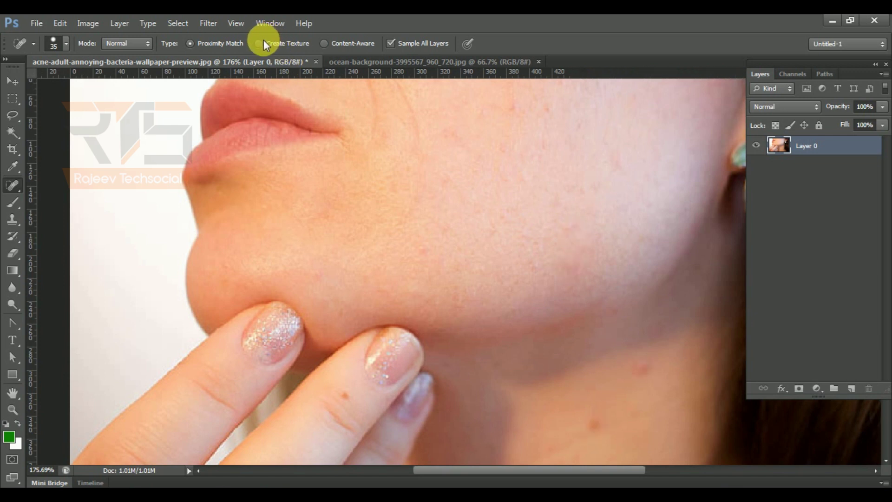
Add a new blank layer above Layer 0 and reselect the Spot Healing Brush.
{"action": "left_click", "coordinate": [12, 81]}
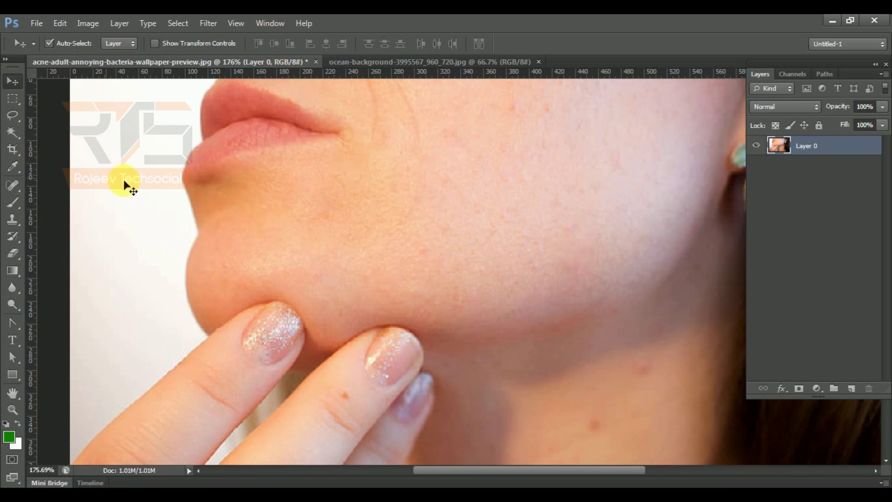
{"action": "key", "text": "ctrl+shift+alt+n"}
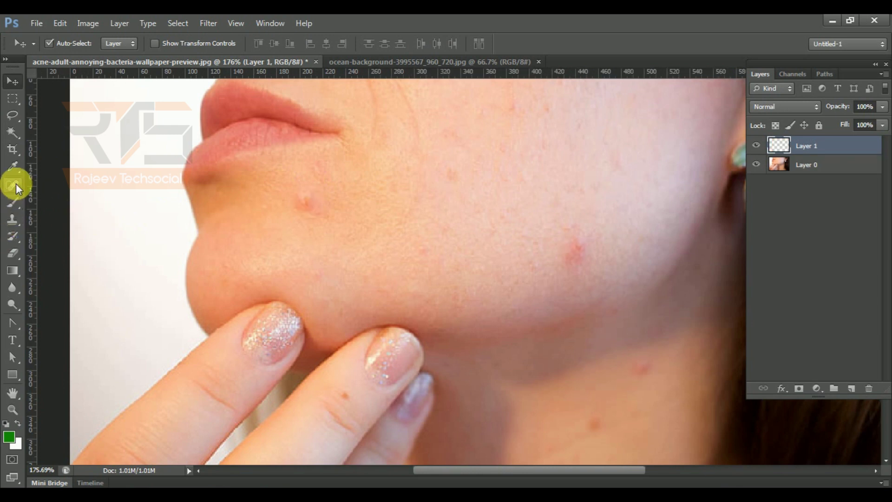
{"action": "left_click", "coordinate": [16, 183]}
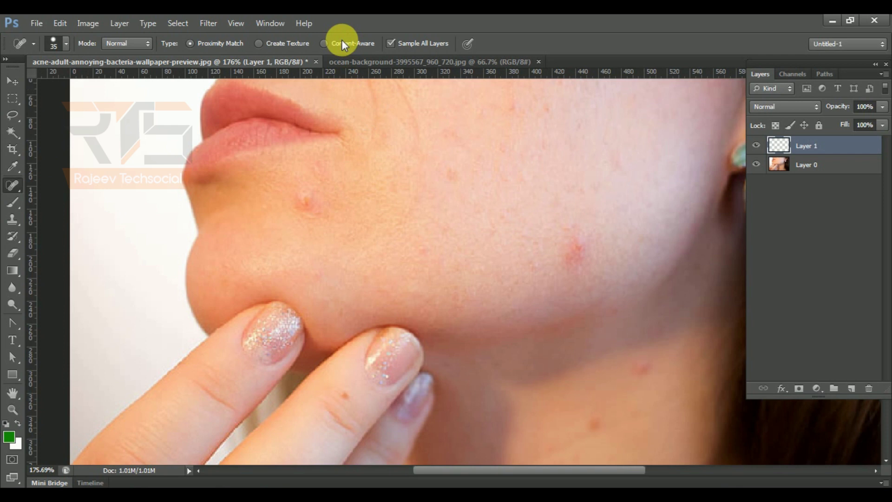
Try healing the chin and cheek areas with the Create Texture type.
{"action": "left_click", "coordinate": [261, 43]}
{"action": "mouse_move", "coordinate": [302, 200]}
{"action": "left_mouse_down"}
{"action": "mouse_move", "coordinate": [387, 141]}
{"action": "mouse_move", "coordinate": [364, 213]}
{"action": "mouse_move", "coordinate": [459, 207]}
{"action": "left_mouse_up"}
{"action": "left_click_drag", "start_coordinate": [515, 195], "coordinate": [618, 274]}
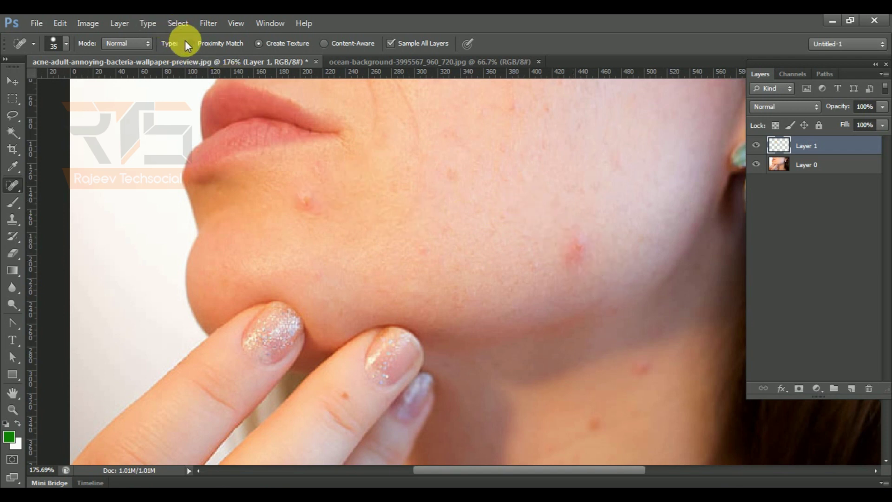
Set the healing mode to Darken, try a long stroke across the skin below the lips, and undo it.
{"action": "left_click", "coordinate": [128, 45]}
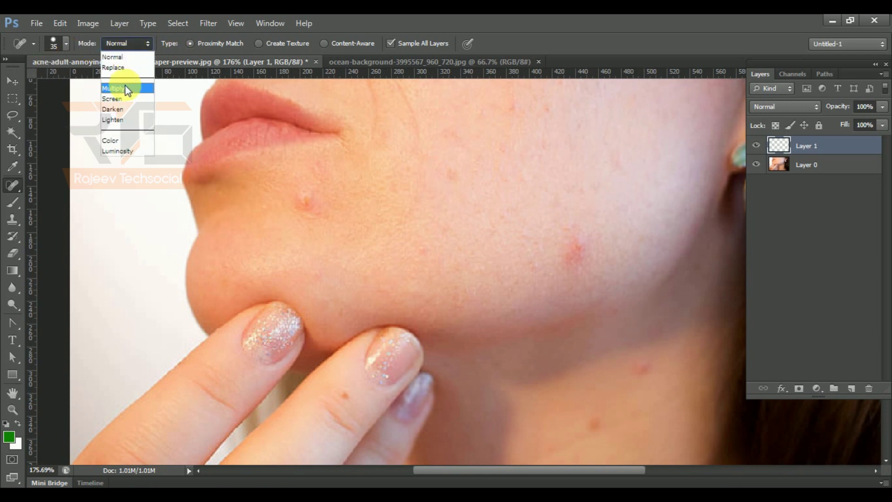
{"action": "left_click", "coordinate": [124, 109]}
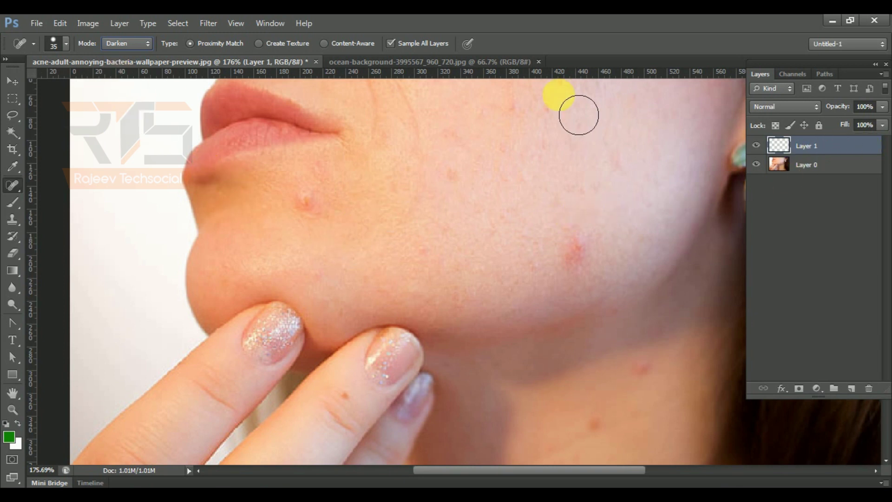
{"action": "left_click_drag", "start_coordinate": [228, 219], "coordinate": [391, 130]}
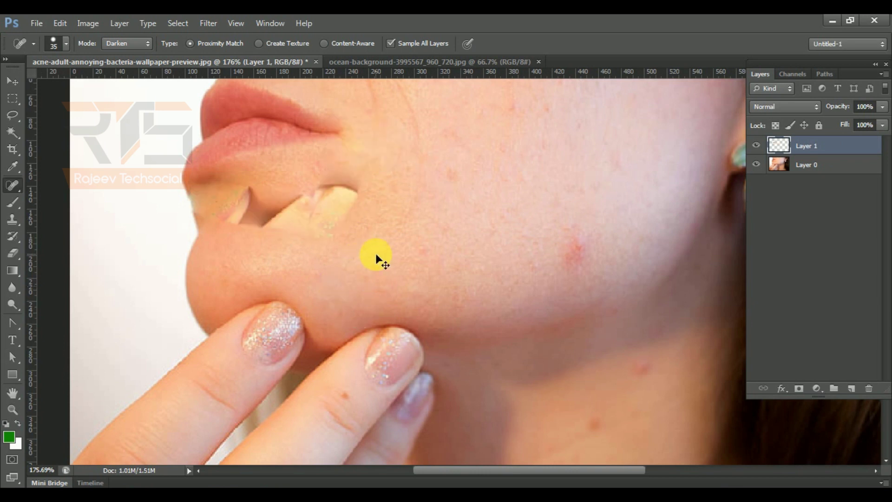
{"action": "key", "text": "ctrl+z"}
Try healing the chin and cheek blemishes with small dabs in Darken mode.
{"action": "left_click", "coordinate": [300, 193]}
{"action": "left_click_drag", "start_coordinate": [299, 184], "coordinate": [331, 224]}
{"action": "left_click", "coordinate": [329, 176]}
{"action": "left_click", "coordinate": [309, 207]}
{"action": "left_click", "coordinate": [327, 195]}
{"action": "left_click", "coordinate": [295, 196]}
{"action": "left_click", "coordinate": [562, 243]}
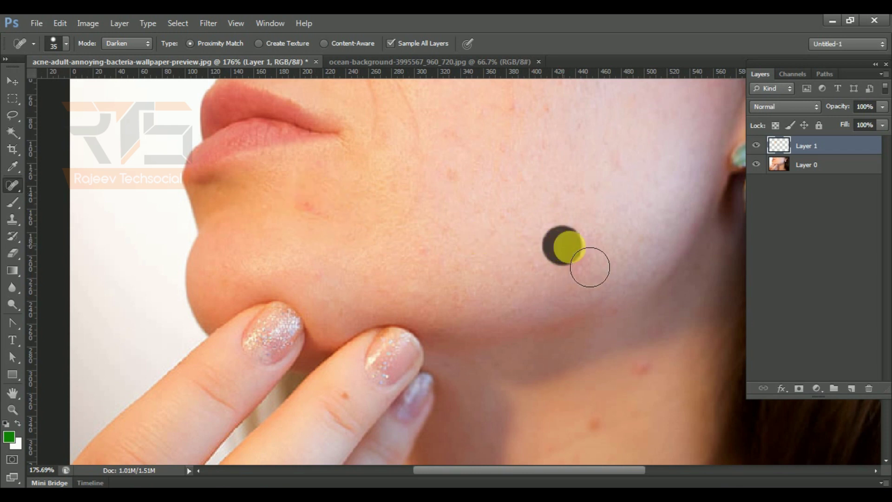
{"action": "left_click", "coordinate": [586, 232]}
{"action": "left_click", "coordinate": [586, 269]}
{"action": "left_click", "coordinate": [519, 220]}
{"action": "left_click", "coordinate": [602, 241]}
{"action": "left_click", "coordinate": [568, 242]}
Set the healing mode to Lighten and try it on the cheek and chin blemishes.
{"action": "left_click", "coordinate": [118, 43]}
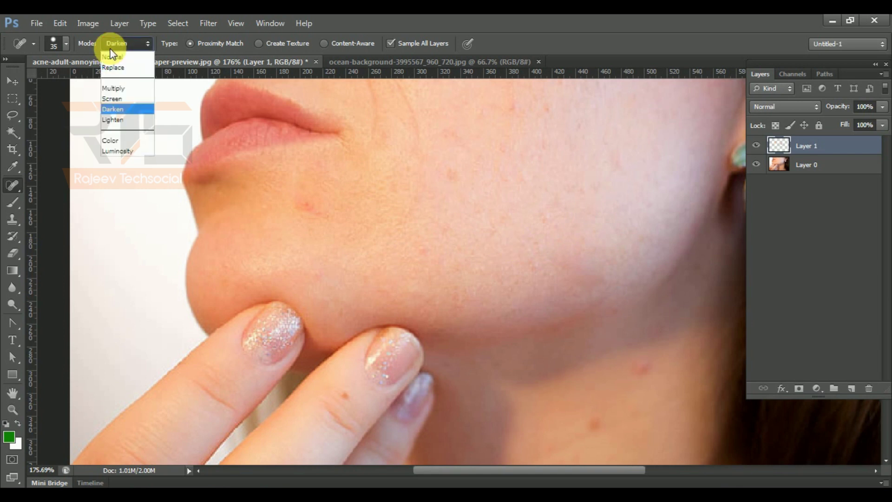
{"action": "left_click", "coordinate": [128, 120]}
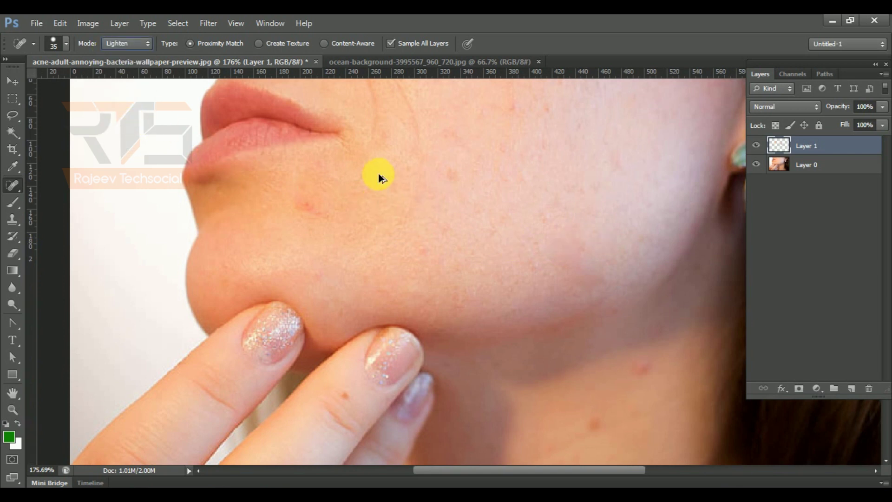
{"action": "left_click", "coordinate": [537, 163]}
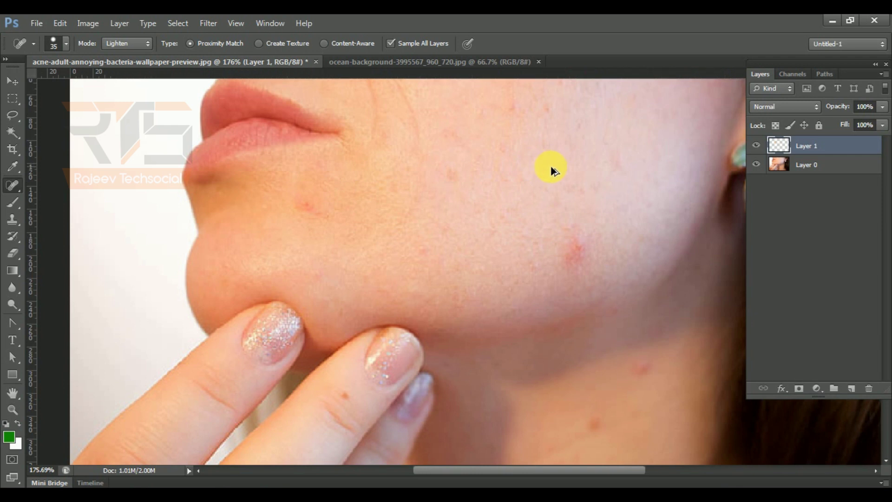
{"action": "left_click", "coordinate": [577, 244]}
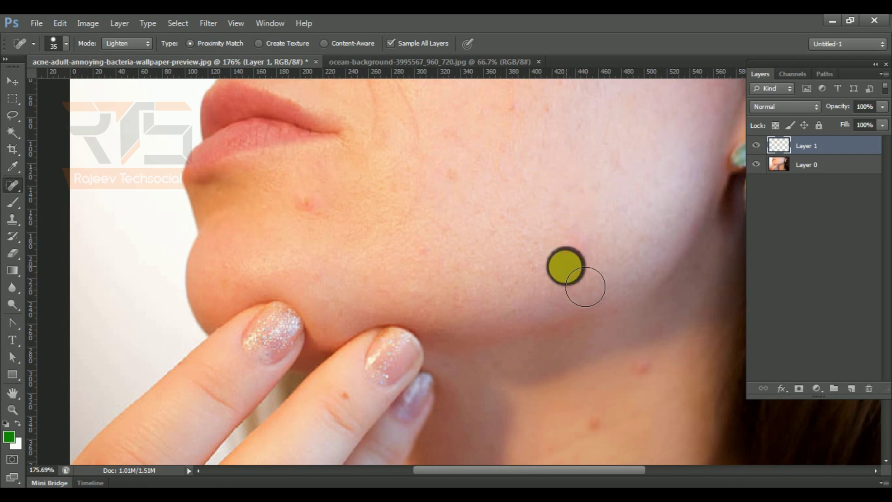
{"action": "left_click_drag", "start_coordinate": [347, 230], "coordinate": [349, 231]}
{"action": "mouse_move", "coordinate": [398, 151]}
{"action": "left_mouse_down"}
{"action": "mouse_move", "coordinate": [537, 219]}
{"action": "mouse_move", "coordinate": [582, 218]}
{"action": "mouse_move", "coordinate": [525, 261]}
{"action": "mouse_move", "coordinate": [534, 286]}
{"action": "left_mouse_up"}
{"action": "left_click", "coordinate": [600, 180]}
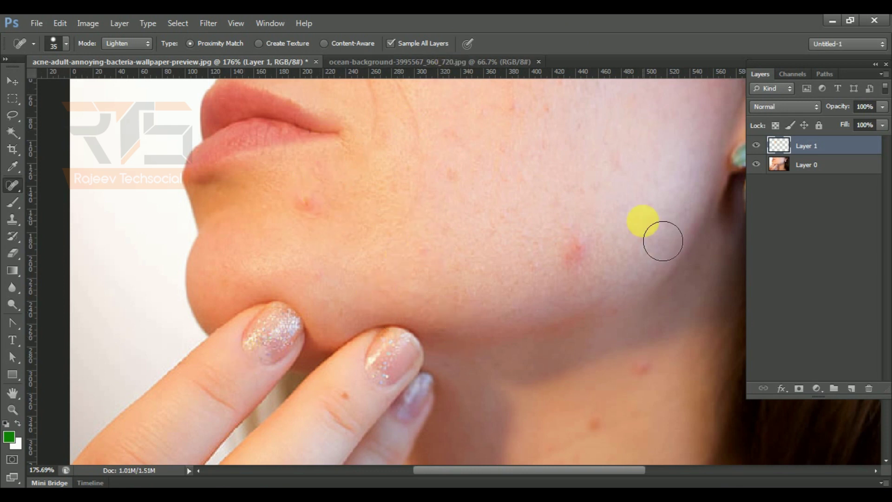
{"action": "left_click", "coordinate": [577, 249]}
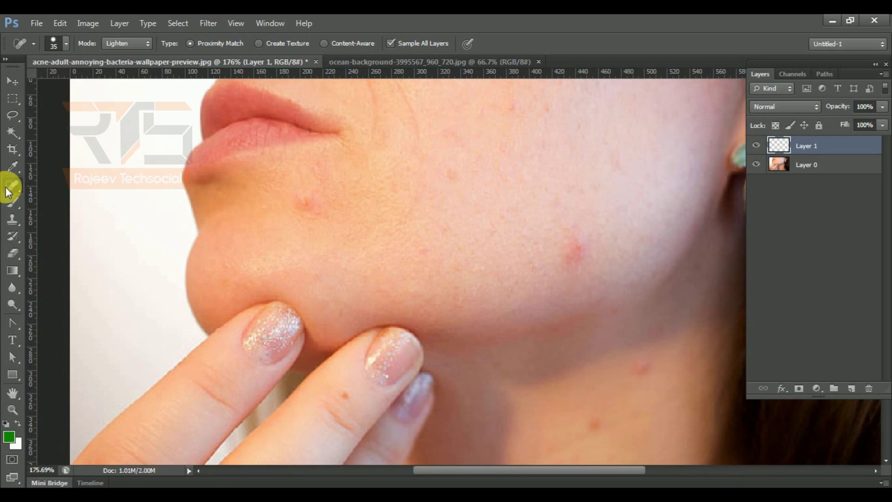
Set the healing mode back to Normal and heal the blemishes on the cheek and neck with Proximity Match.
{"action": "left_click", "coordinate": [147, 43]}
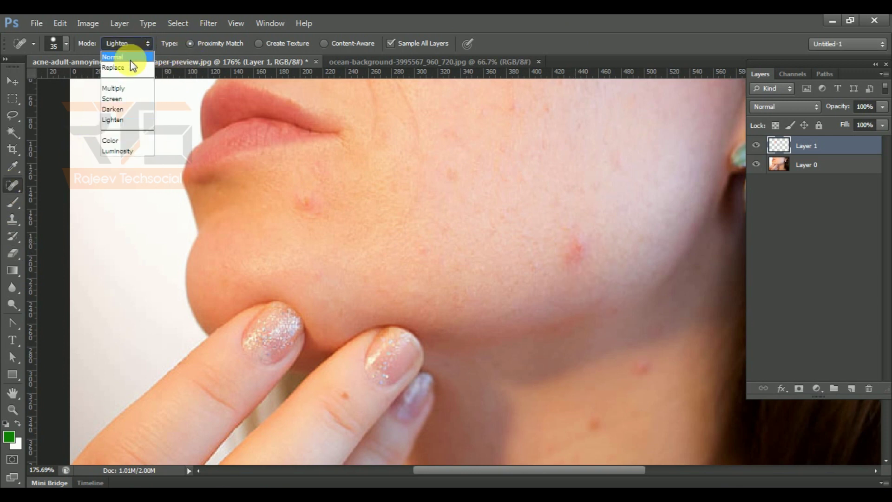
{"action": "left_click", "coordinate": [123, 60]}
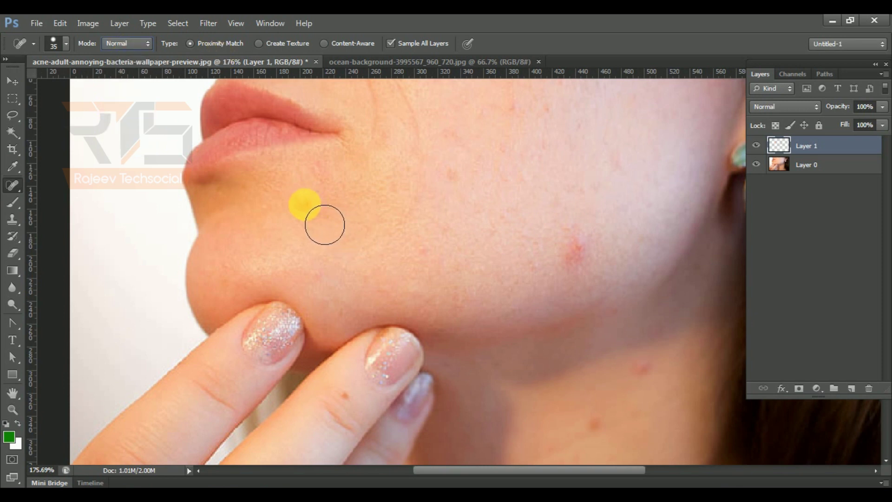
{"action": "left_click", "coordinate": [565, 263]}
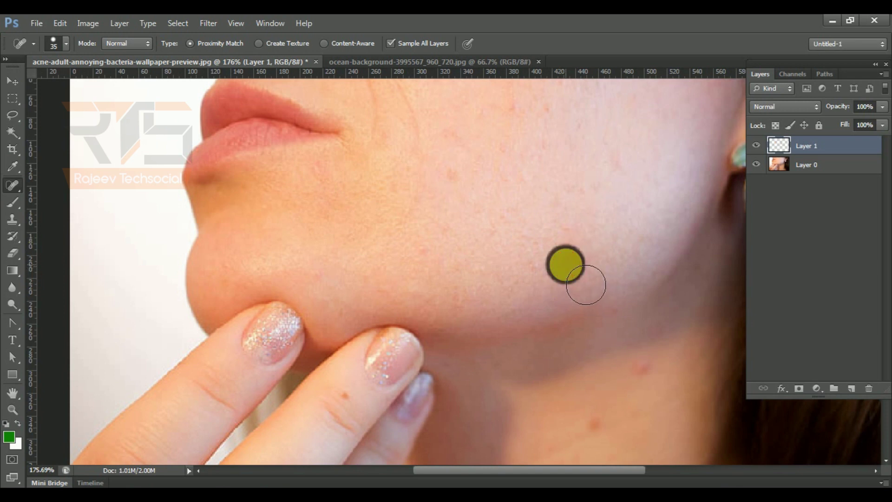
{"action": "left_click", "coordinate": [643, 372]}
{"action": "left_click", "coordinate": [596, 428]}
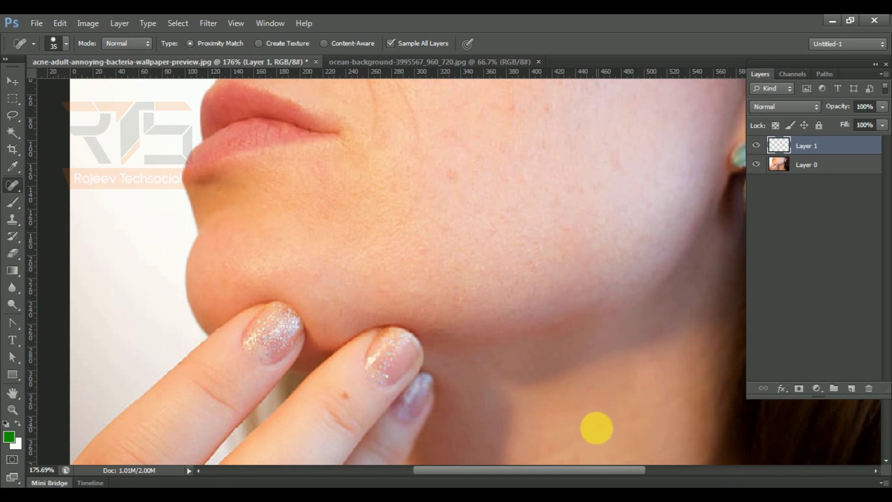
{"action": "left_click", "coordinate": [450, 179]}
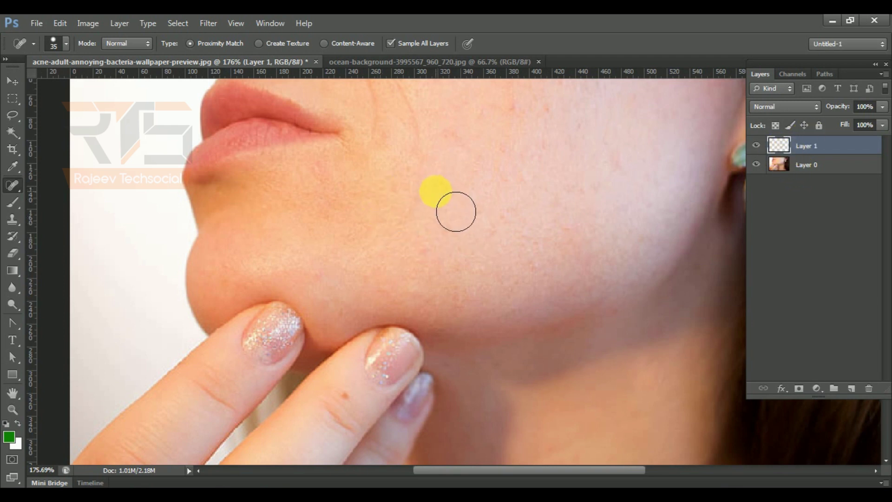
Undo the healing strokes made on Layer 1 in Normal mode.
{"action": "key", "text": "ctrl+alt+z"}
{"action": "key", "text": "ctrl+alt+z"}
{"action": "key", "text": "ctrl+alt+z"}
{"action": "key", "text": "ctrl+alt+z"}
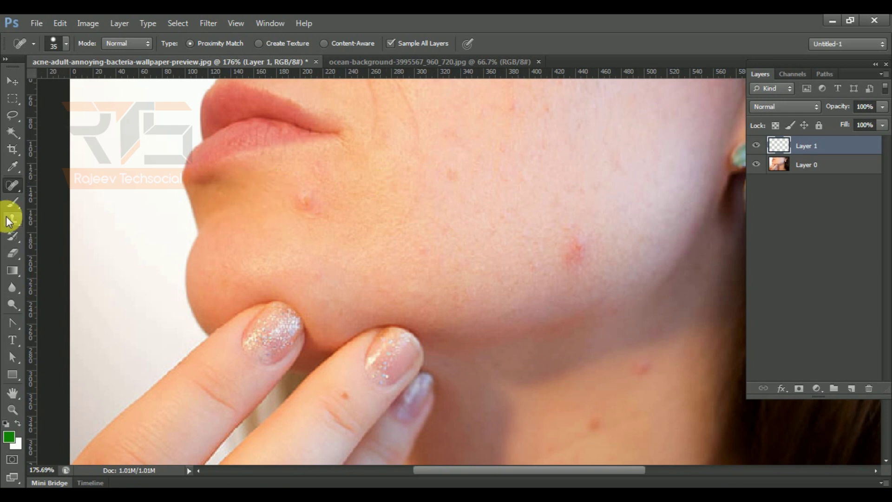
Switch to the Healing Brush Tool and delete the empty Layer 1.
{"action": "right_click", "coordinate": [9, 186]}
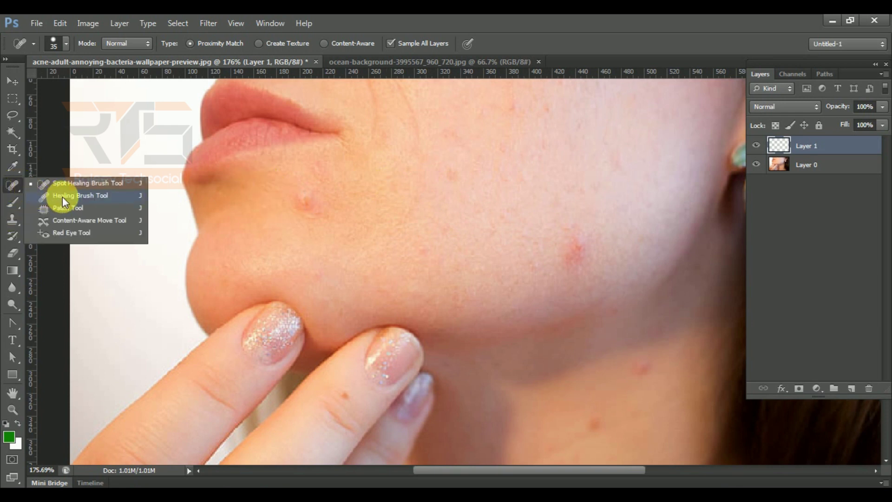
{"action": "left_click", "coordinate": [62, 196]}
{"action": "mouse_move", "coordinate": [789, 145]}
{"action": "left_mouse_down"}
{"action": "mouse_move", "coordinate": [820, 187]}
{"action": "mouse_move", "coordinate": [881, 364]}
{"action": "mouse_move", "coordinate": [871, 396]}
{"action": "mouse_move", "coordinate": [880, 396]}
{"action": "left_mouse_up"}
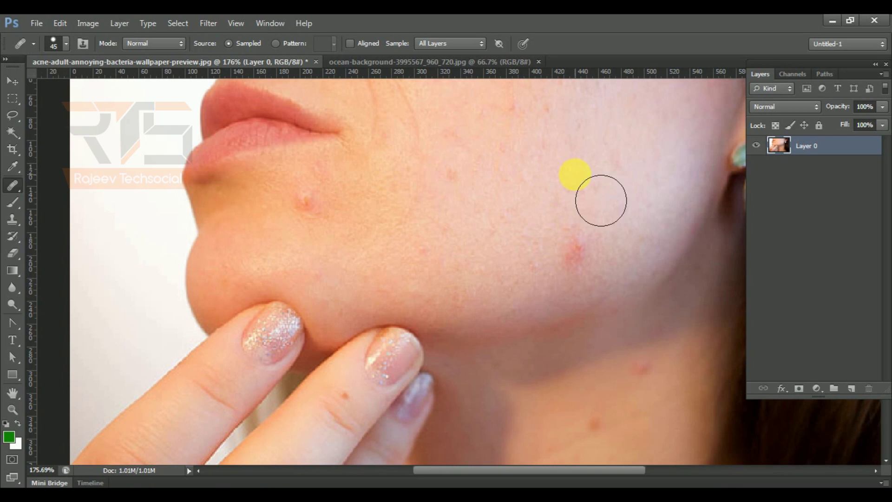
Heal the cheek and chin blemishes on Layer 0 using clean skin sampled beside them.
{"action": "left_click_drag", "start_coordinate": [580, 233], "coordinate": [575, 255]}
{"action": "mouse_move", "coordinate": [559, 291]}
{"action": "left_mouse_down"}
{"action": "mouse_move", "coordinate": [555, 297]}
{"action": "mouse_move", "coordinate": [610, 298]}
{"action": "mouse_move", "coordinate": [581, 234]}
{"action": "mouse_move", "coordinate": [534, 242]}
{"action": "left_mouse_up"}
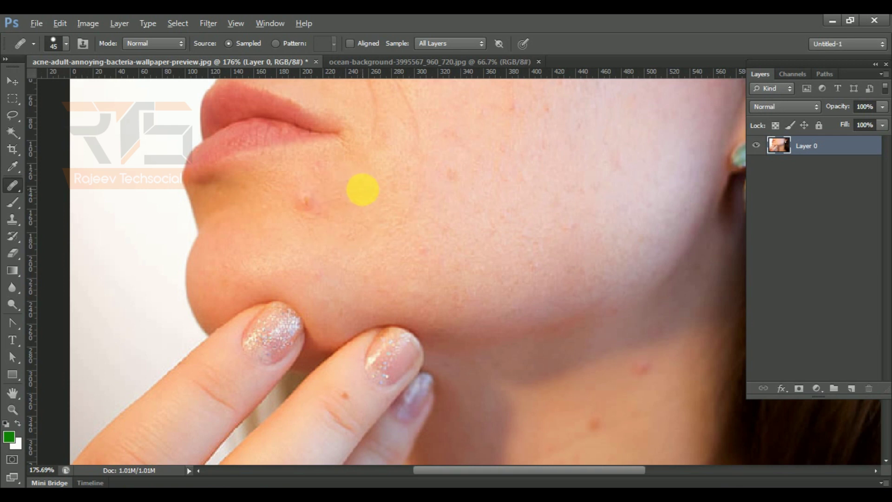
{"action": "left_click", "coordinate": [374, 195], "text": "alt"}
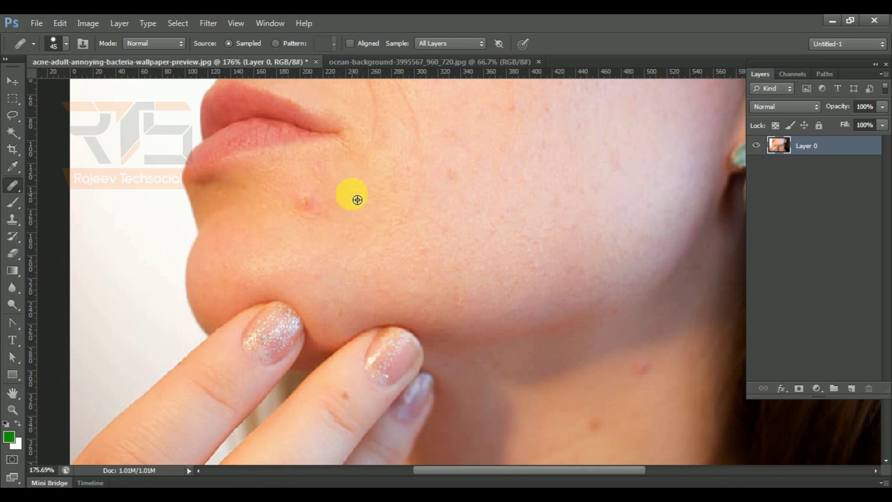
{"action": "left_click_drag", "start_coordinate": [314, 200], "coordinate": [305, 201]}
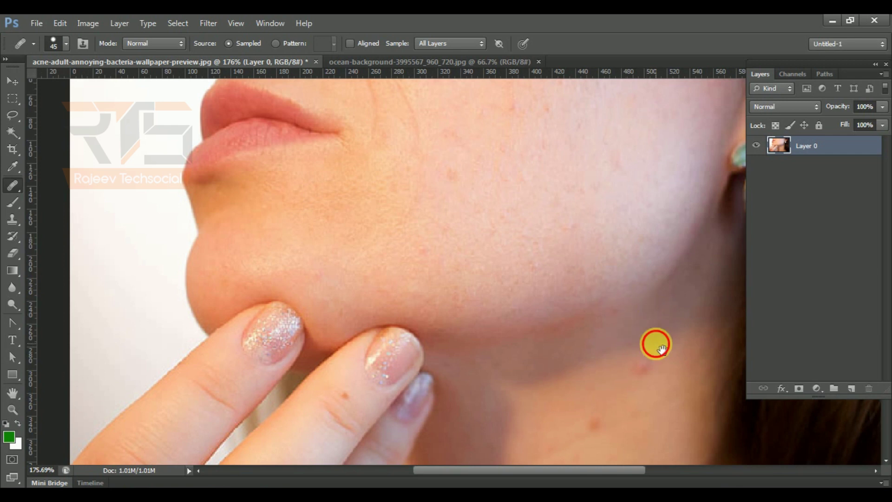
{"action": "left_click_drag", "start_coordinate": [659, 348], "coordinate": [570, 232]}
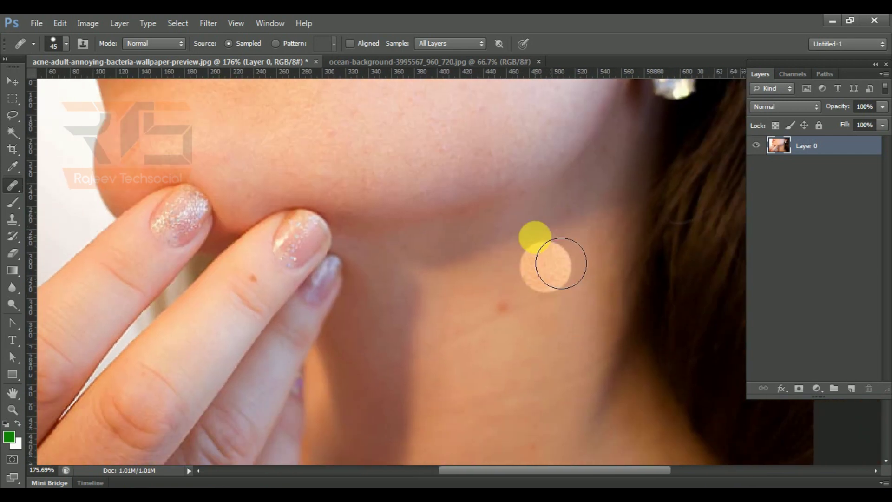
{"action": "left_click", "coordinate": [460, 45]}
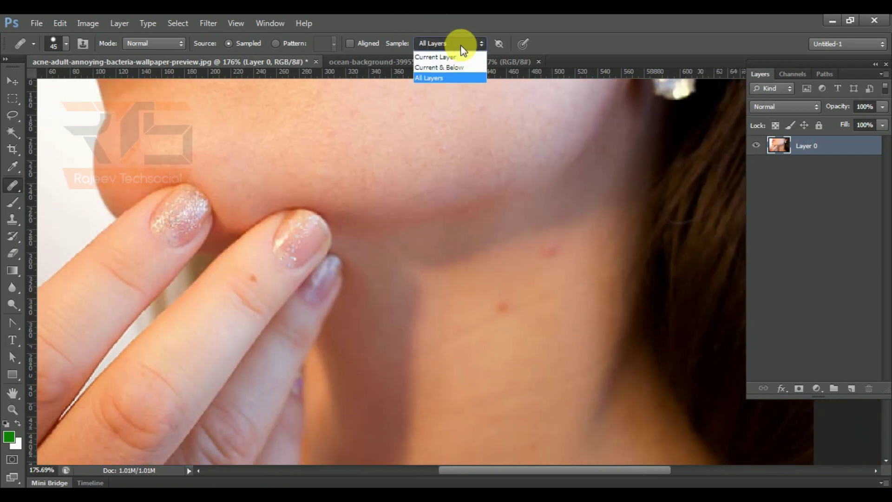
{"action": "left_click", "coordinate": [462, 46]}
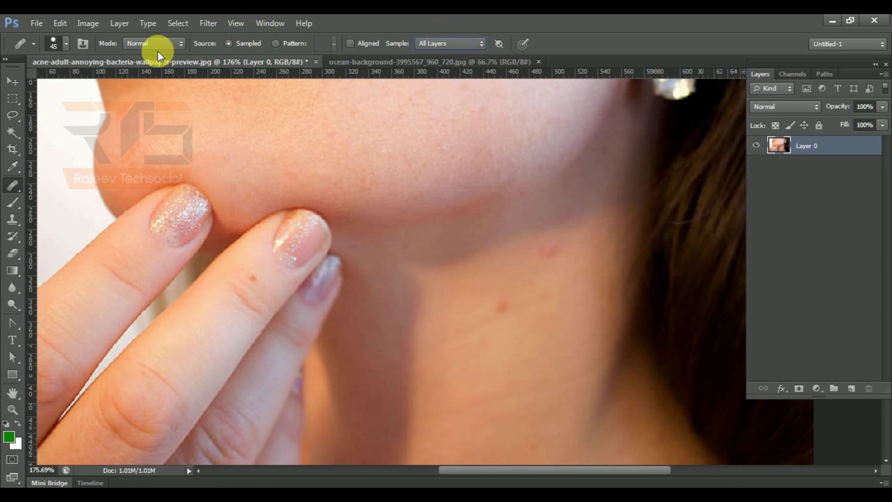
{"action": "left_click", "coordinate": [144, 46]}
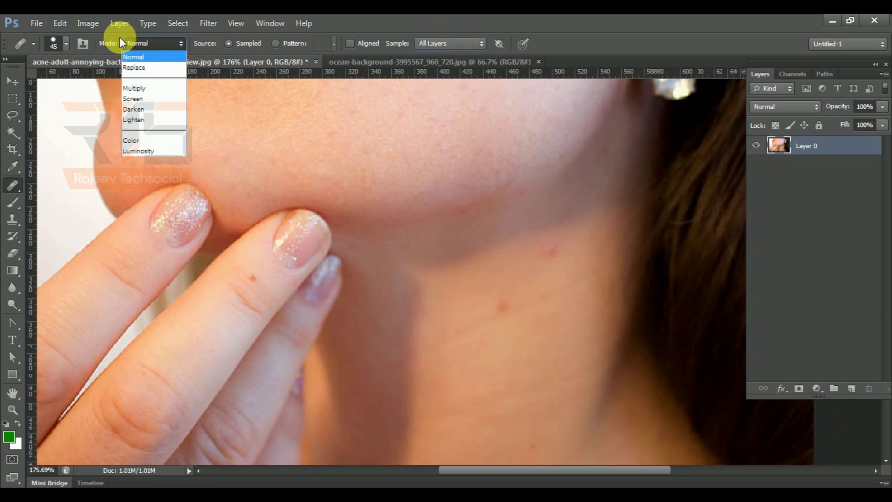
{"action": "left_click", "coordinate": [243, 48]}
Set the healing source to Pattern, choose the third pattern swatch and try it on the jaw.
{"action": "left_click", "coordinate": [276, 43]}
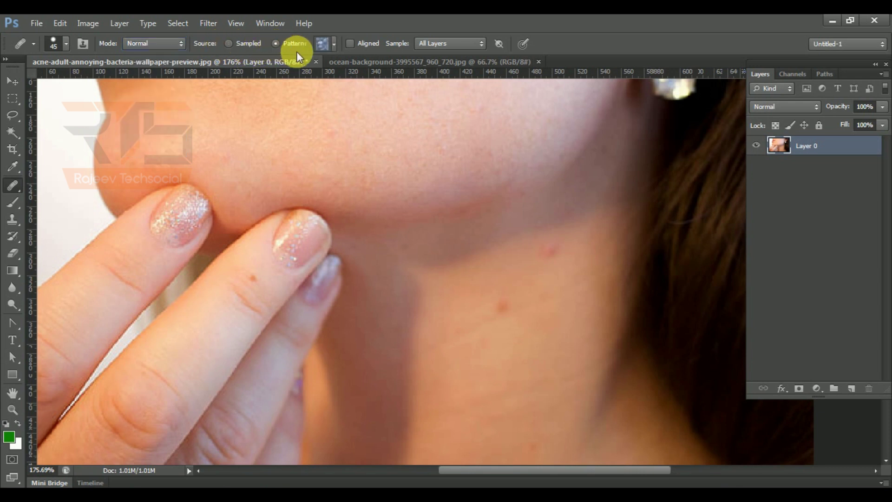
{"action": "left_click", "coordinate": [324, 43]}
{"action": "left_click", "coordinate": [303, 72]}
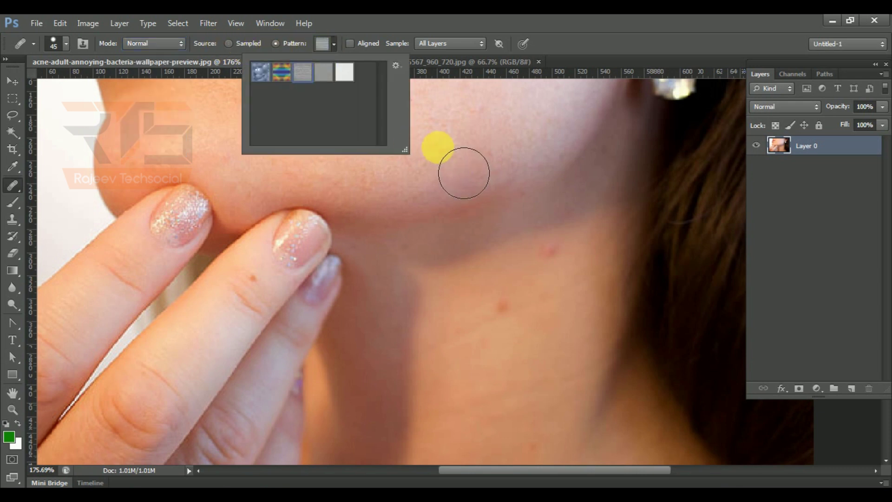
{"action": "left_click", "coordinate": [612, 20]}
{"action": "mouse_move", "coordinate": [325, 173]}
{"action": "left_mouse_down"}
{"action": "mouse_move", "coordinate": [462, 167]}
{"action": "mouse_move", "coordinate": [460, 127]}
{"action": "left_mouse_up"}
{"action": "mouse_move", "coordinate": [486, 155]}
{"action": "left_mouse_down"}
{"action": "mouse_move", "coordinate": [400, 144]}
{"action": "mouse_move", "coordinate": [483, 155]}
{"action": "left_mouse_up"}
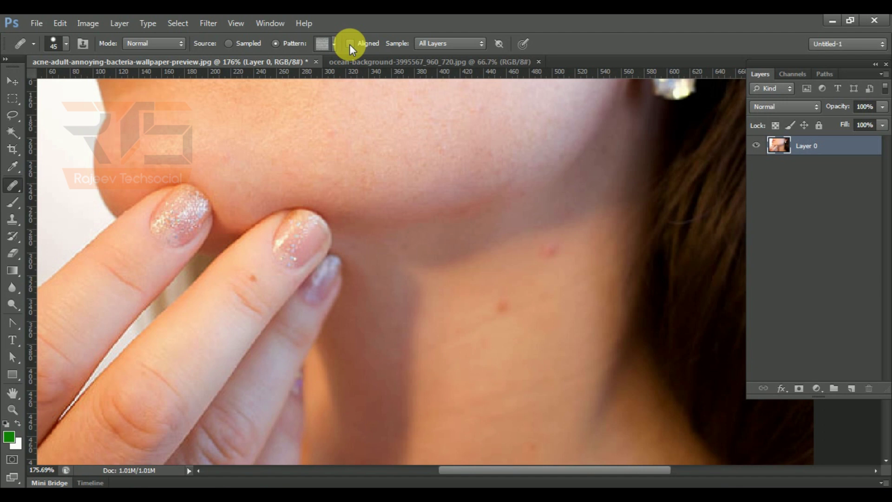
Paint a gray woven pattern over the jaw and upper neck with Aligned off, and undo the strokes.
{"action": "left_click", "coordinate": [333, 45]}
{"action": "left_click", "coordinate": [339, 73]}
{"action": "left_click", "coordinate": [326, 75]}
{"action": "left_click", "coordinate": [320, 75]}
{"action": "mouse_move", "coordinate": [474, 153]}
{"action": "left_mouse_down"}
{"action": "mouse_move", "coordinate": [494, 179]}
{"action": "mouse_move", "coordinate": [425, 244]}
{"action": "mouse_move", "coordinate": [475, 190]}
{"action": "mouse_move", "coordinate": [510, 323]}
{"action": "left_mouse_up"}
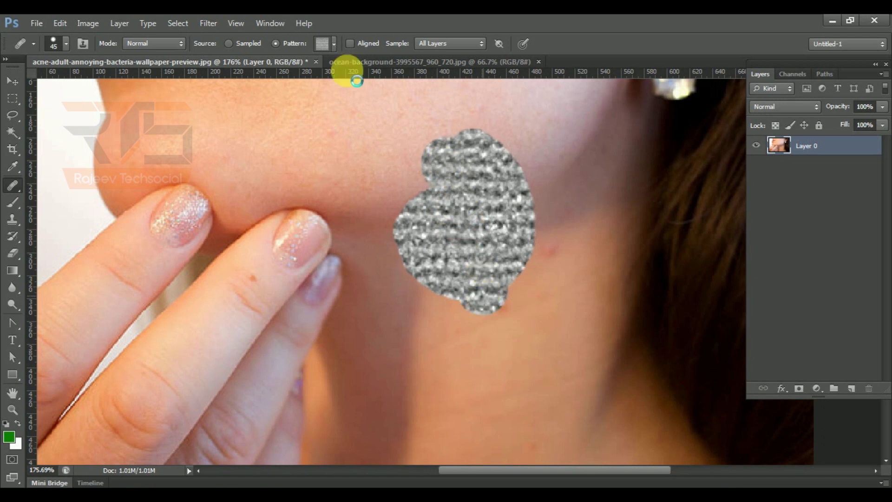
{"action": "mouse_move", "coordinate": [464, 213]}
{"action": "left_mouse_down"}
{"action": "mouse_move", "coordinate": [492, 245]}
{"action": "mouse_move", "coordinate": [492, 289]}
{"action": "left_mouse_up"}
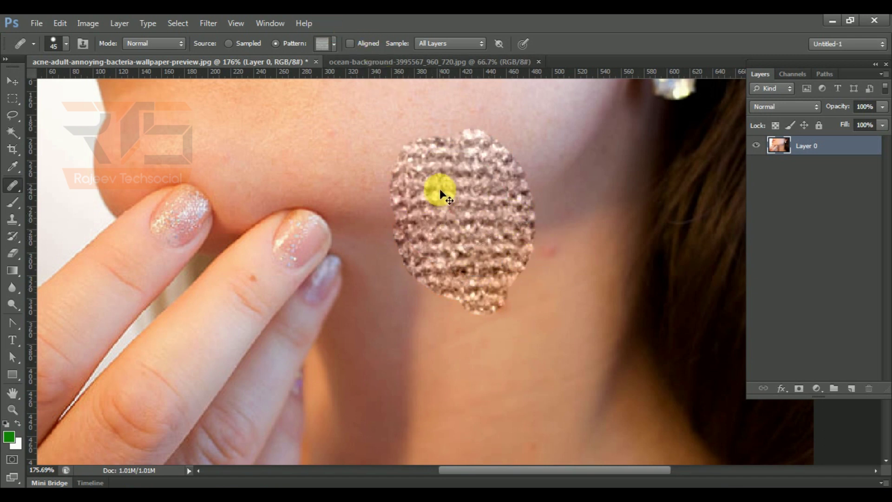
{"action": "key", "text": "ctrl+alt+z"}
{"action": "key", "text": "ctrl+alt+z"}
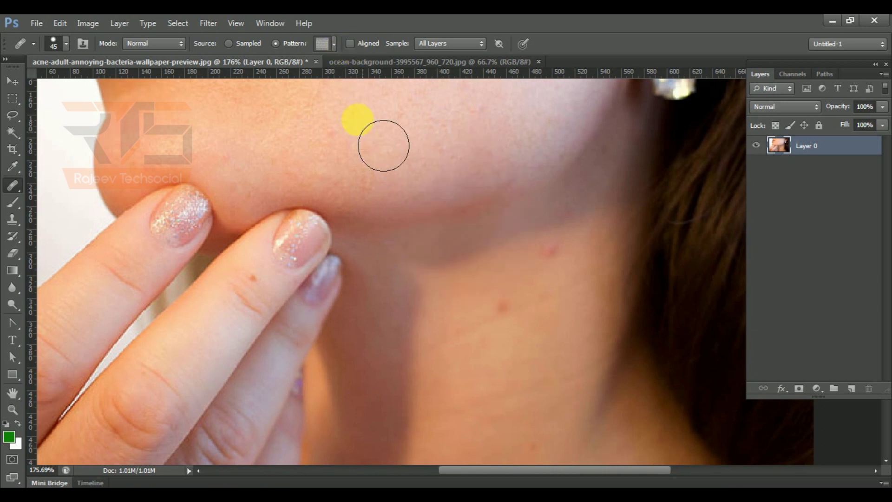
Turn on Aligned, paint overlapping pattern strokes across the jaw, and undo them.
{"action": "left_click", "coordinate": [349, 43]}
{"action": "mouse_move", "coordinate": [371, 141]}
{"action": "left_mouse_down"}
{"action": "mouse_move", "coordinate": [484, 330]}
{"action": "mouse_move", "coordinate": [435, 145]}
{"action": "left_mouse_up"}
{"action": "mouse_move", "coordinate": [408, 118]}
{"action": "left_mouse_down"}
{"action": "mouse_move", "coordinate": [467, 243]}
{"action": "mouse_move", "coordinate": [399, 168]}
{"action": "left_mouse_up"}
{"action": "mouse_move", "coordinate": [411, 153]}
{"action": "left_mouse_down"}
{"action": "mouse_move", "coordinate": [450, 212]}
{"action": "mouse_move", "coordinate": [400, 195]}
{"action": "mouse_move", "coordinate": [486, 289]}
{"action": "mouse_move", "coordinate": [412, 207]}
{"action": "mouse_move", "coordinate": [412, 200]}
{"action": "mouse_move", "coordinate": [454, 199]}
{"action": "mouse_move", "coordinate": [442, 165]}
{"action": "mouse_move", "coordinate": [454, 249]}
{"action": "mouse_move", "coordinate": [471, 232]}
{"action": "left_mouse_up"}
{"action": "key", "text": "ctrl+alt+z"}
{"action": "key", "text": "ctrl+alt+z"}
{"action": "key", "text": "ctrl+alt+z"}
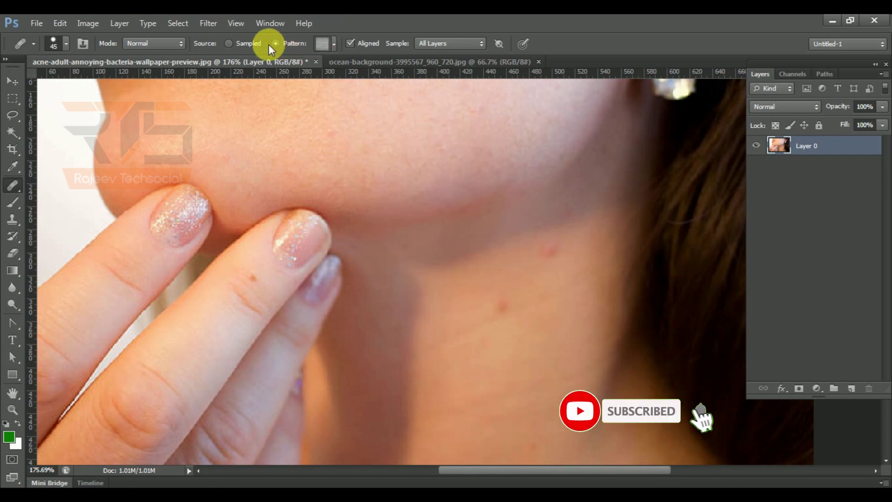
Set the healing source back to Sampled and turn off Aligned.
{"action": "left_click", "coordinate": [233, 46]}
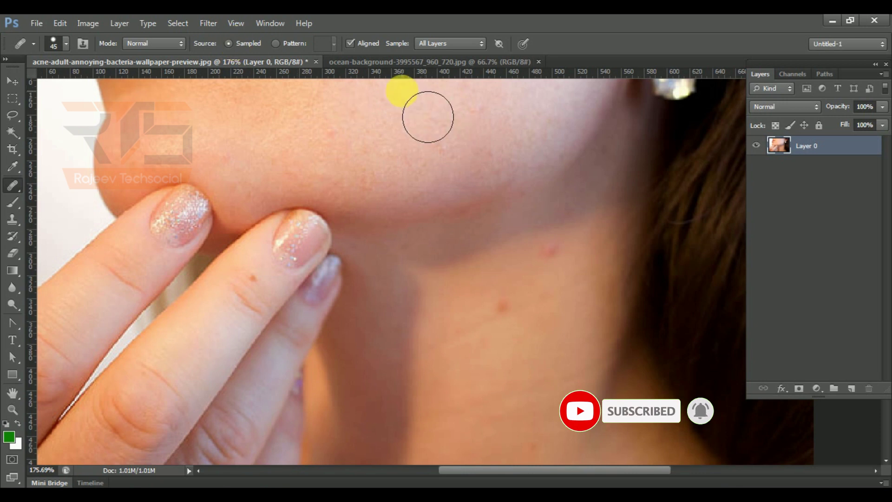
{"action": "left_click", "coordinate": [350, 43]}
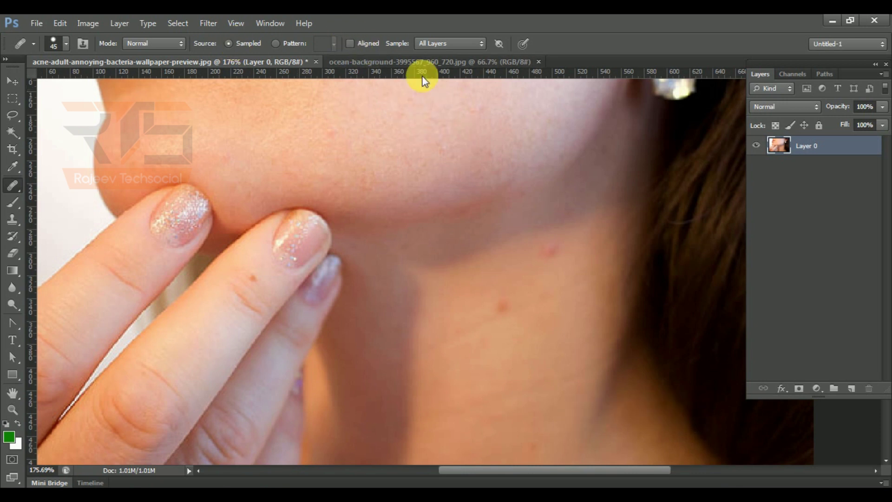
Switch the sampling to Current Layer and set it back to All Layers.
{"action": "left_click", "coordinate": [451, 40]}
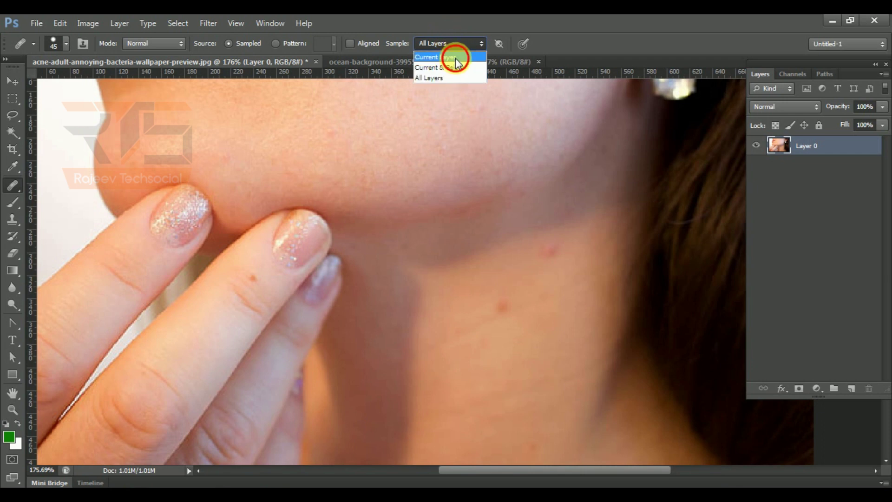
{"action": "left_click", "coordinate": [455, 58]}
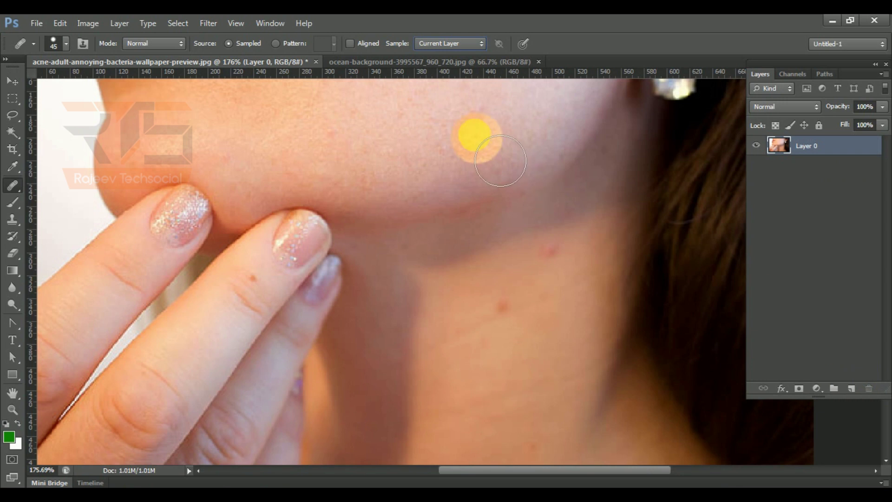
{"action": "left_click", "coordinate": [455, 41]}
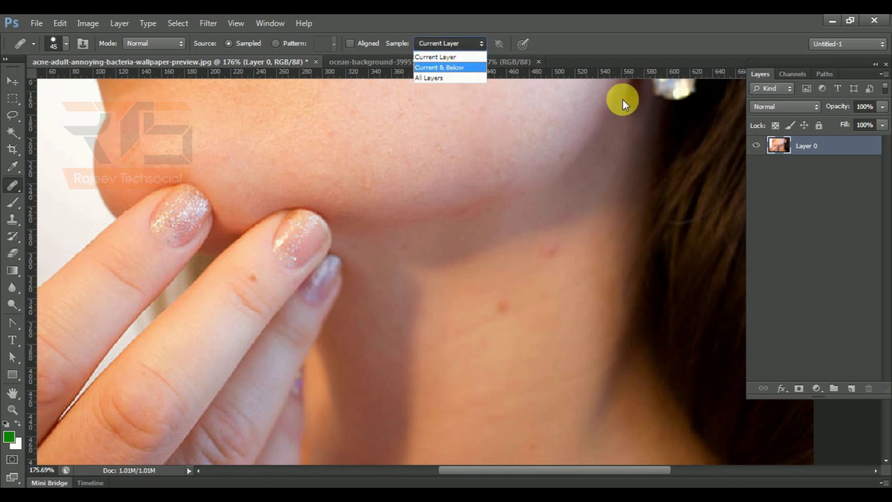
{"action": "left_click", "coordinate": [443, 78]}
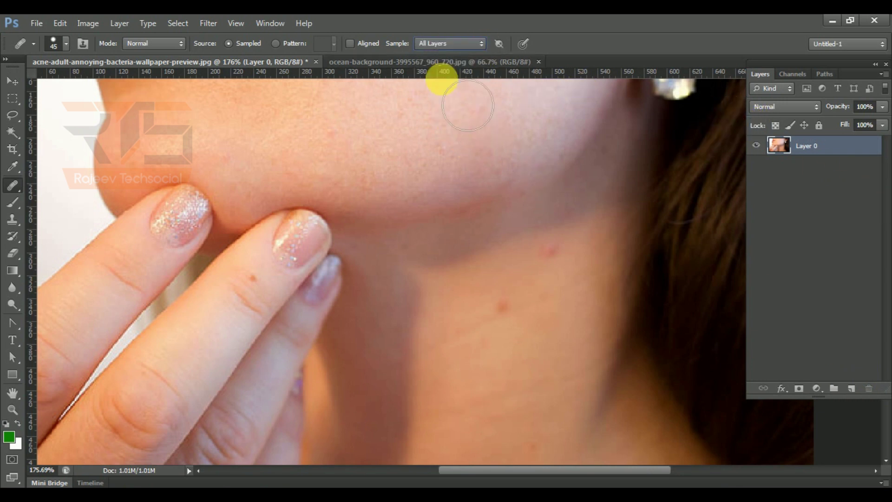
Add a new empty layer above Layer 0 and set the sampling to Current Layer.
{"action": "left_click", "coordinate": [850, 388]}
{"action": "left_click", "coordinate": [820, 170]}
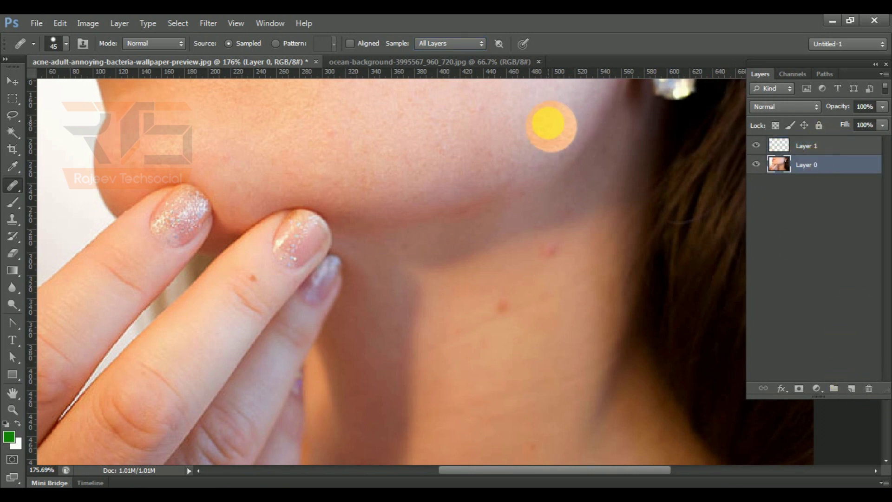
{"action": "left_click", "coordinate": [474, 46]}
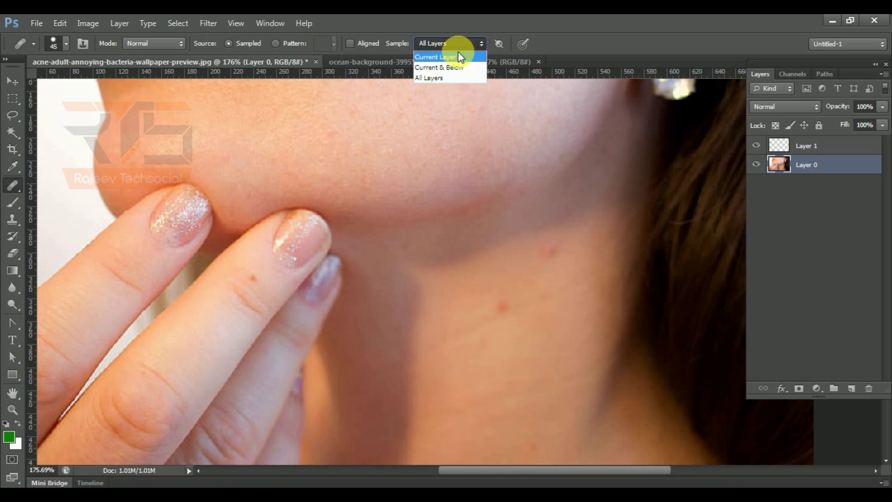
{"action": "left_click", "coordinate": [455, 57]}
Try healing the neck blemishes on the empty Layer 1 with Current Layer sampling, and undo the dabs.
{"action": "left_click", "coordinate": [831, 149]}
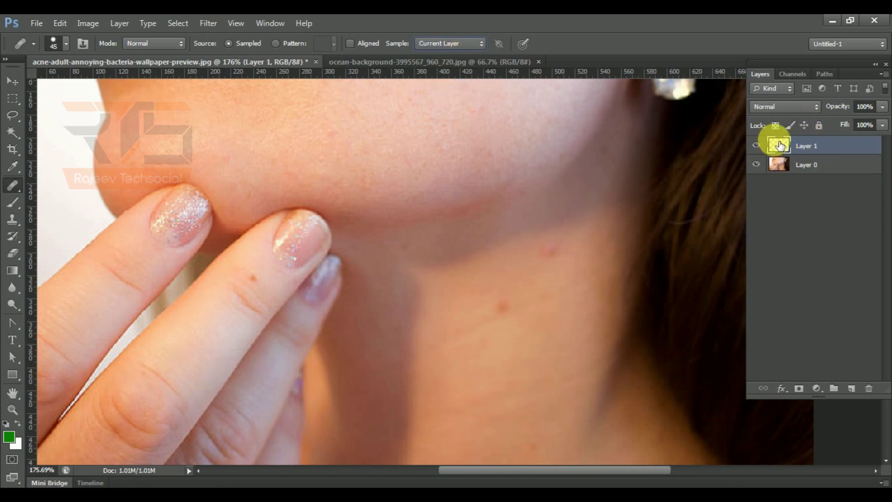
{"action": "left_click", "coordinate": [546, 245]}
{"action": "left_click", "coordinate": [506, 292]}
{"action": "left_click", "coordinate": [432, 242]}
{"action": "key", "text": "ctrl+alt+z"}
{"action": "key", "text": "ctrl+alt+z"}
{"action": "key", "text": "ctrl+alt+z"}
{"action": "left_click", "coordinate": [352, 121]}
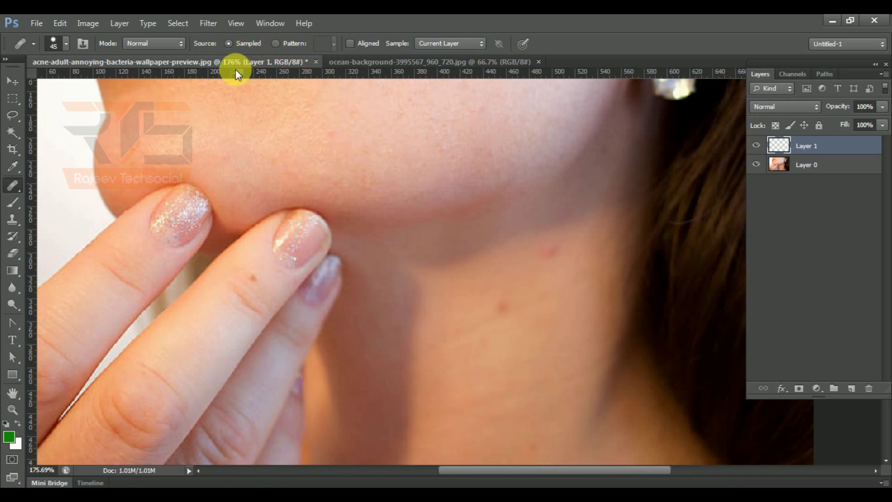
Revert the portrait photo to its last saved version.
{"action": "left_click", "coordinate": [42, 24]}
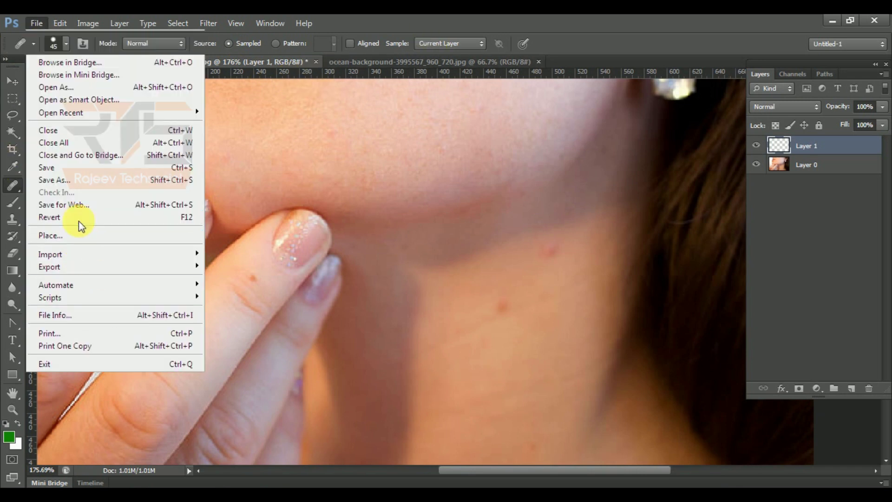
{"action": "left_click", "coordinate": [49, 217]}
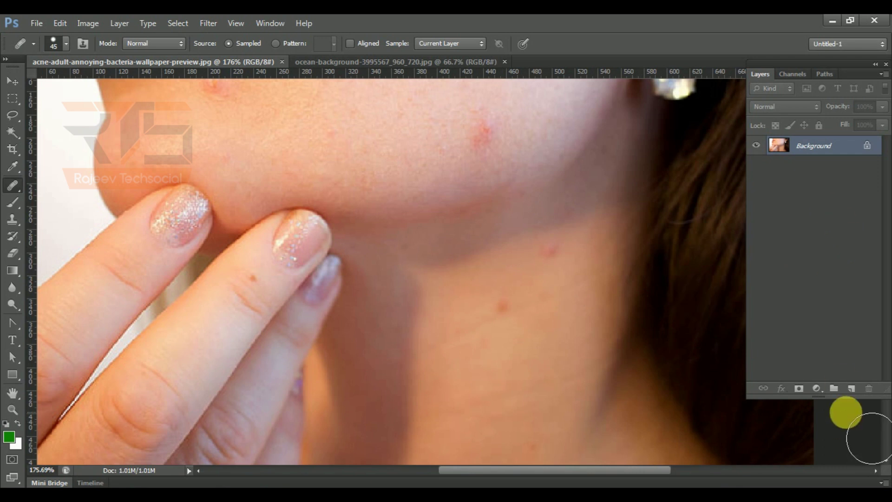
{"action": "left_click", "coordinate": [858, 390]}
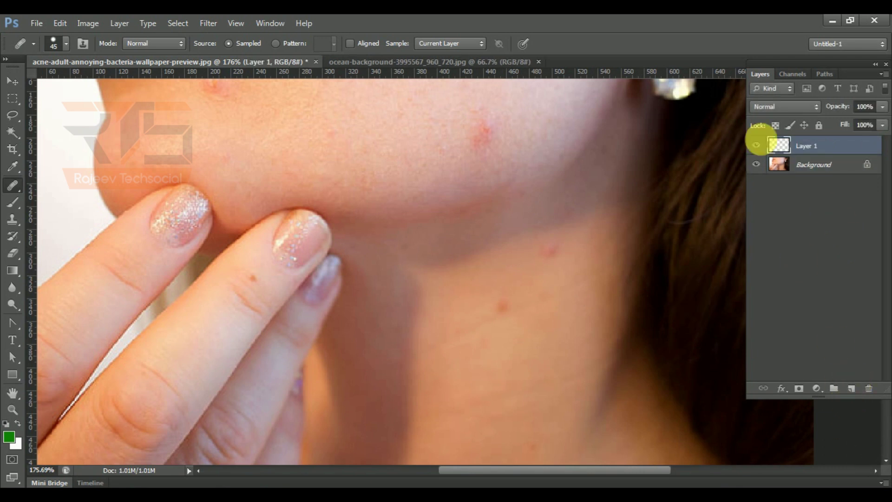
{"action": "left_click", "coordinate": [463, 46]}
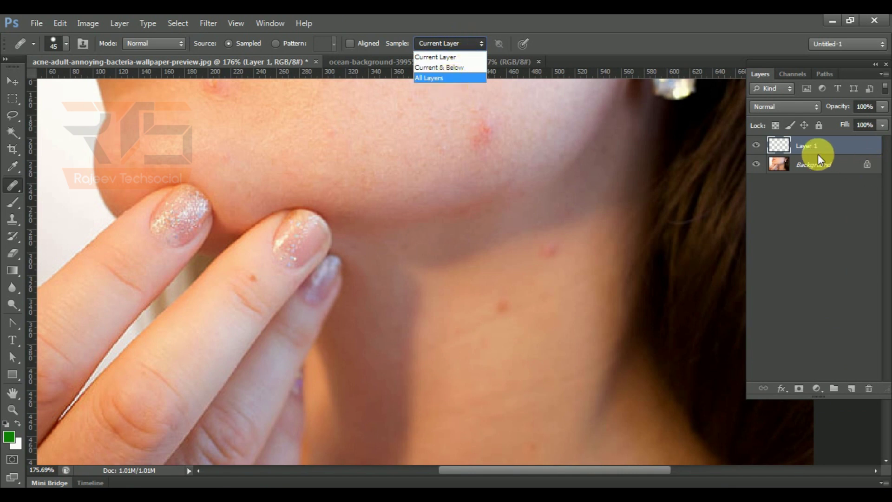
{"action": "left_click", "coordinate": [818, 170]}
{"action": "key", "text": "Delete"}
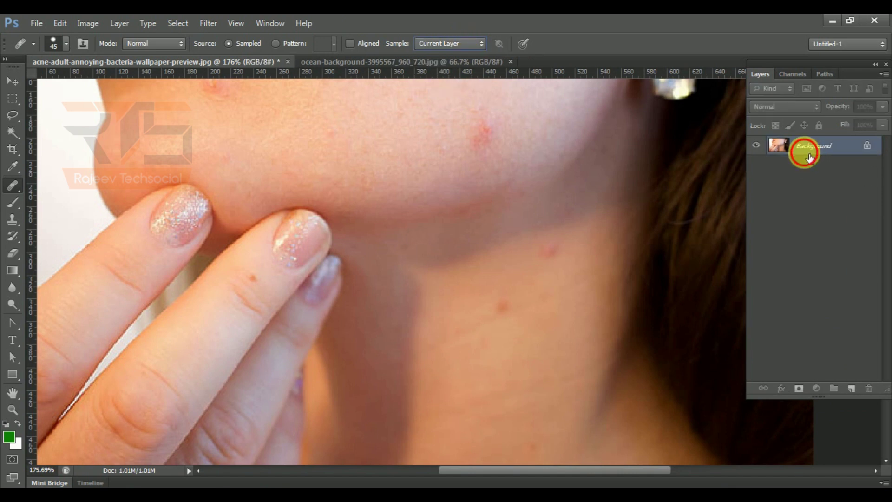
Convert the locked Background into a regular layer named Layer 0.
{"action": "double_click", "coordinate": [809, 158]}
{"action": "left_click", "coordinate": [541, 169]}
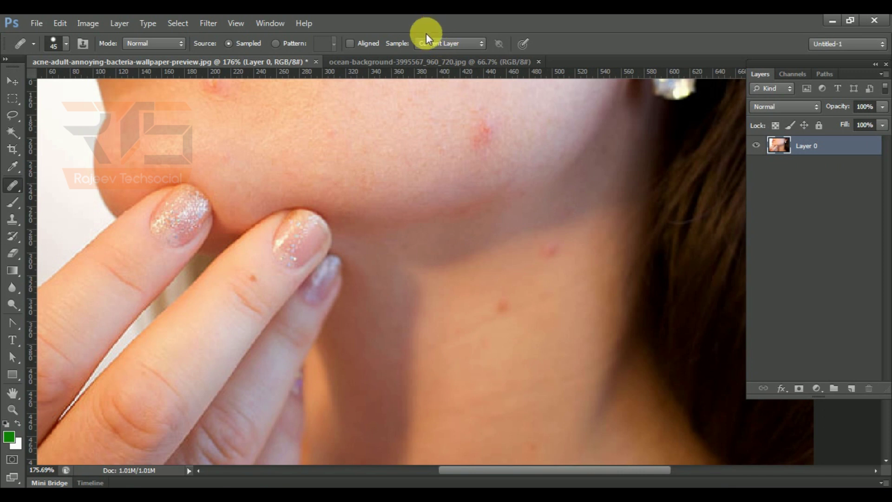
Try to heal the red cheek blemish on Layer 0 with Current Layer sampling.
{"action": "left_click", "coordinate": [483, 137]}
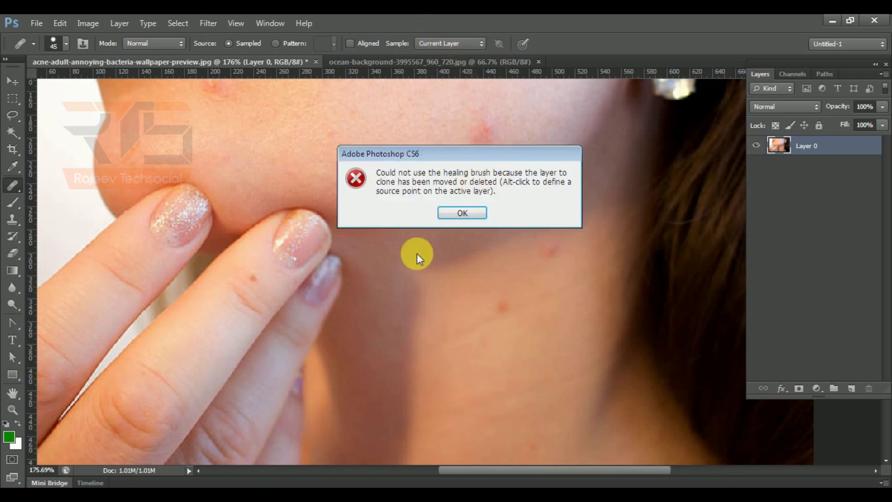
{"action": "left_click", "coordinate": [455, 214]}
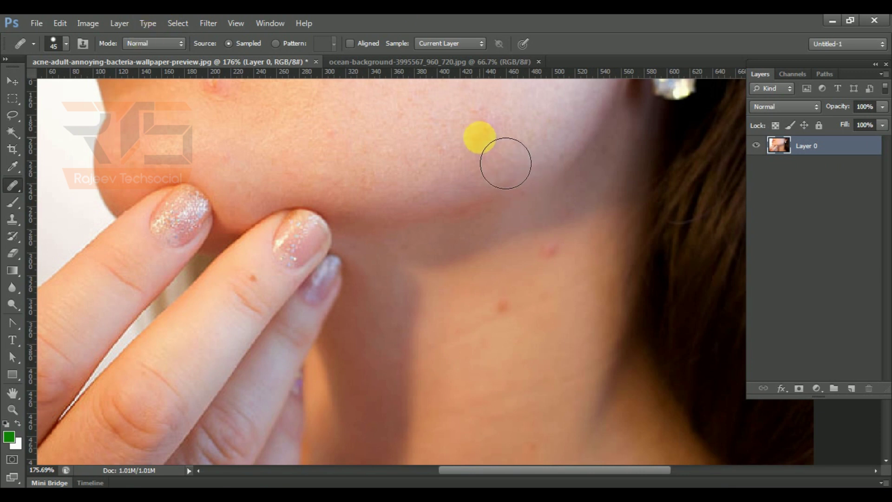
{"action": "left_click", "coordinate": [478, 136]}
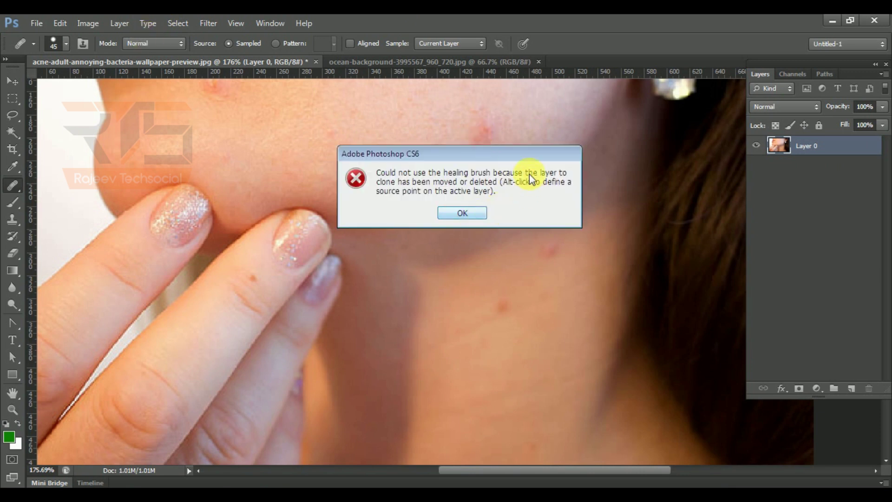
{"action": "left_click", "coordinate": [460, 214]}
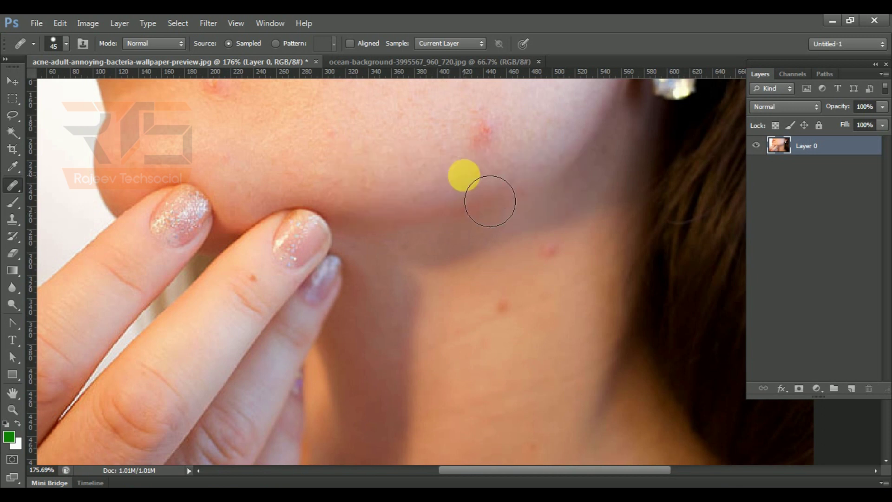
{"action": "right_click", "coordinate": [455, 150]}
{"action": "left_click", "coordinate": [551, 19]}
{"action": "left_click", "coordinate": [483, 132]}
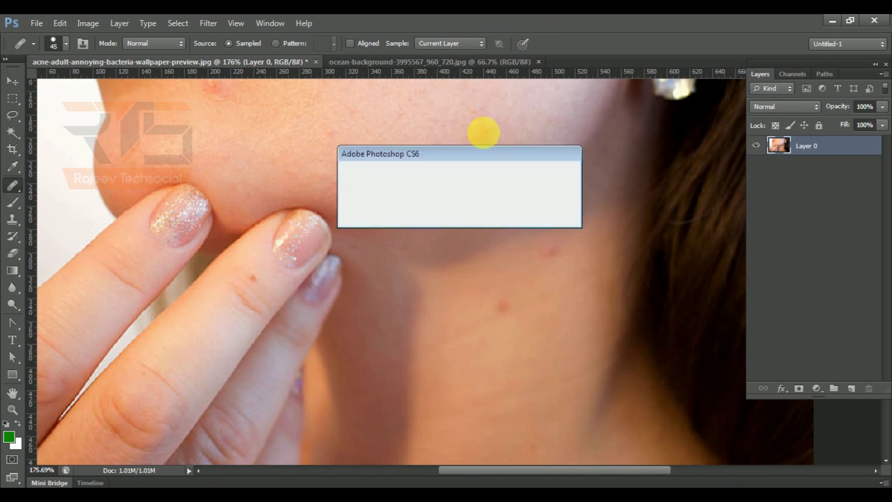
{"action": "left_click", "coordinate": [452, 215]}
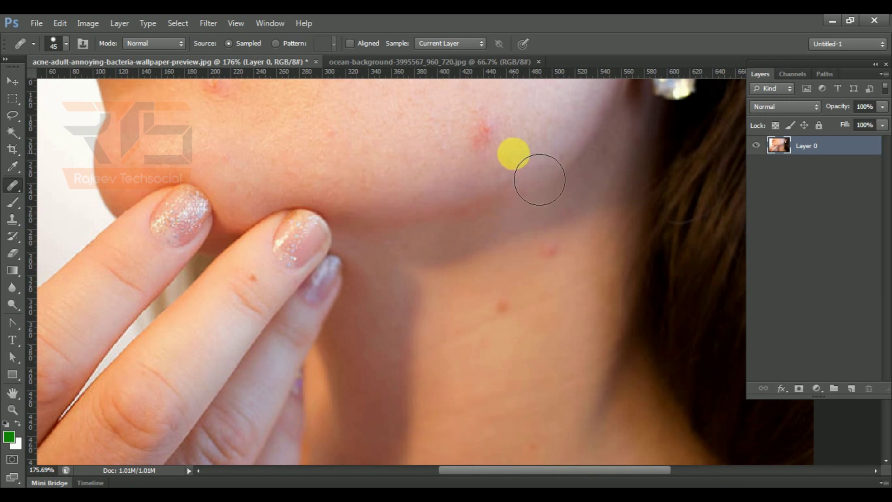
Sample clean cheek skin on Layer 0 as the source and heal the red cheek blemish.
{"action": "scroll", "coordinate": [524, 163], "scroll_direction": "up", "scroll_amount": 3}
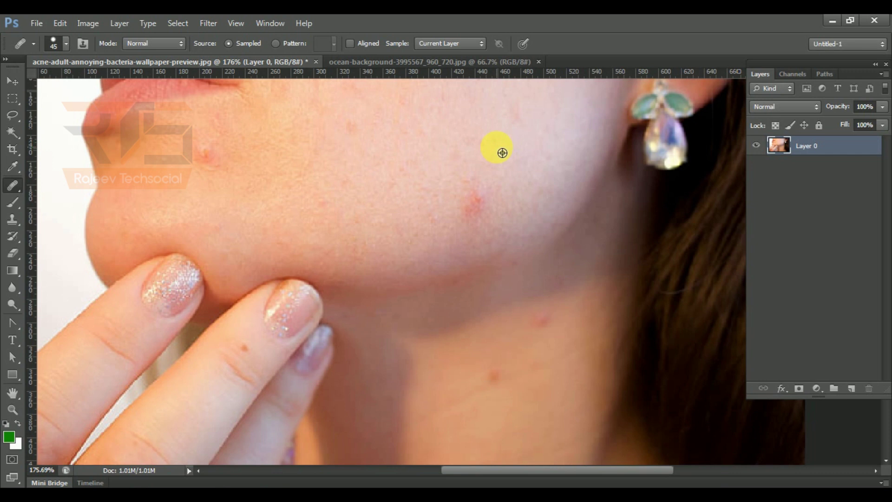
{"action": "left_click", "coordinate": [474, 202]}
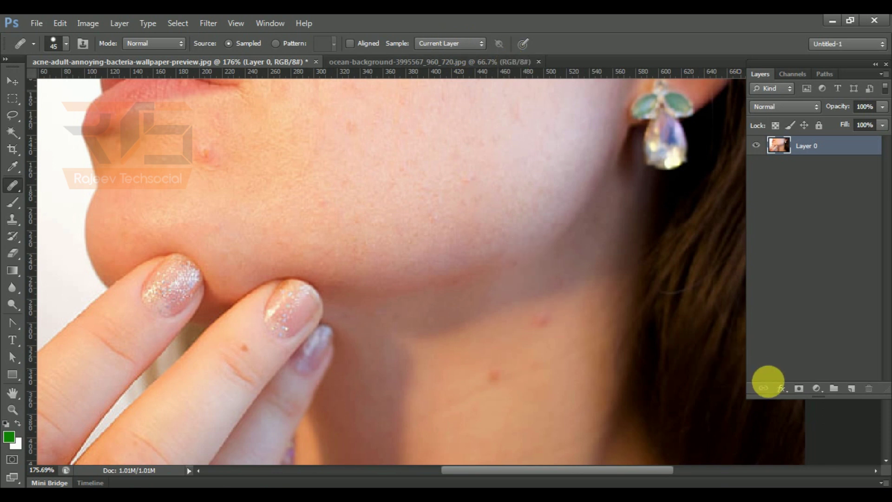
Add a new empty layer above Layer 0 and set the Healing Brush sampling to All Layers.
{"action": "left_click", "coordinate": [852, 389]}
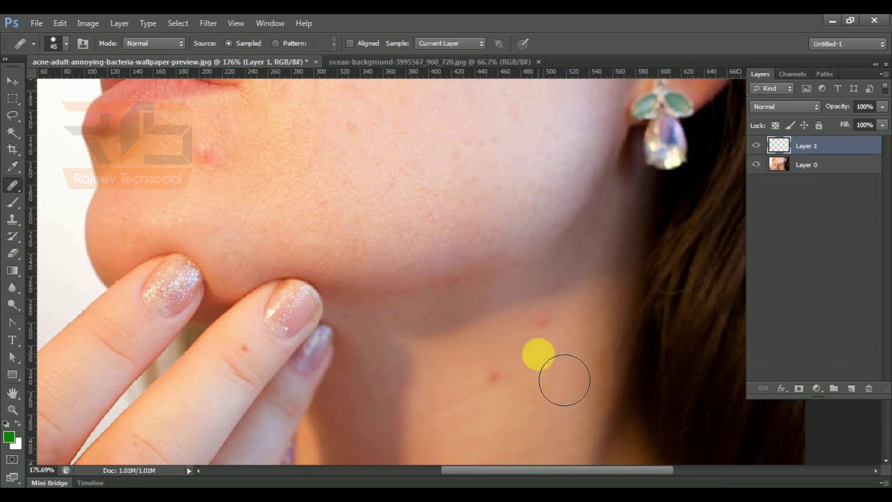
{"action": "left_click", "coordinate": [547, 365]}
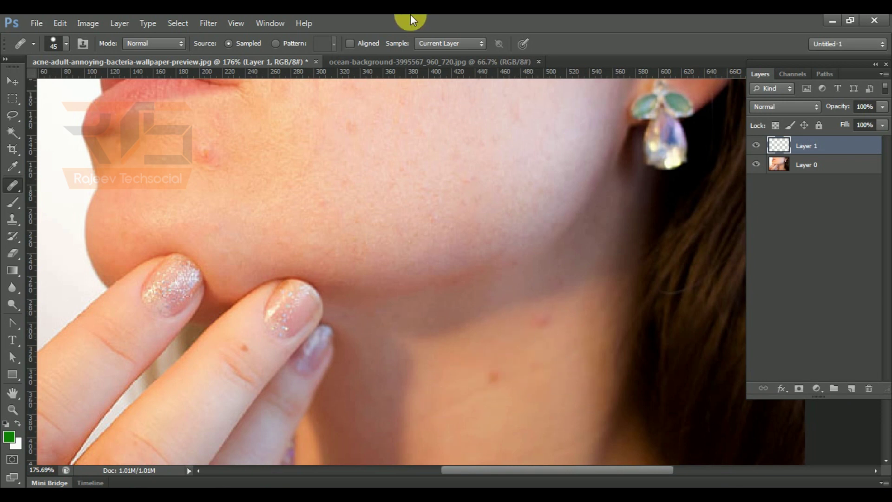
{"action": "left_click", "coordinate": [444, 39]}
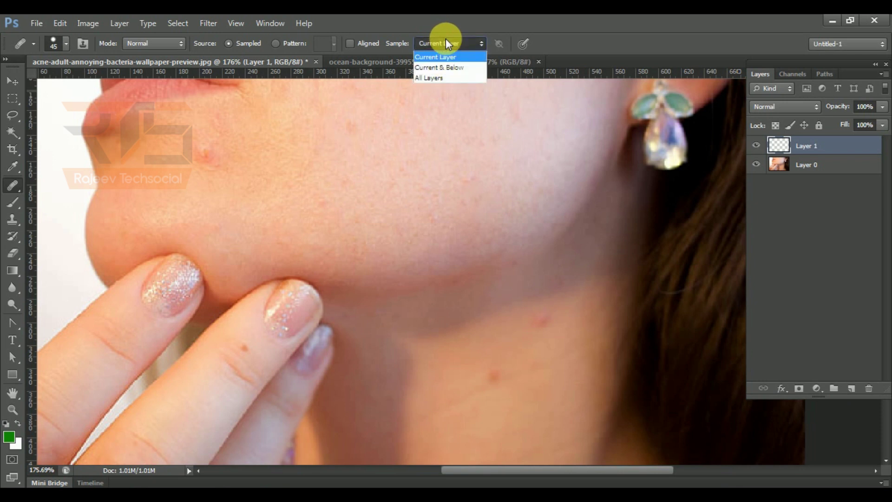
{"action": "left_click", "coordinate": [453, 79]}
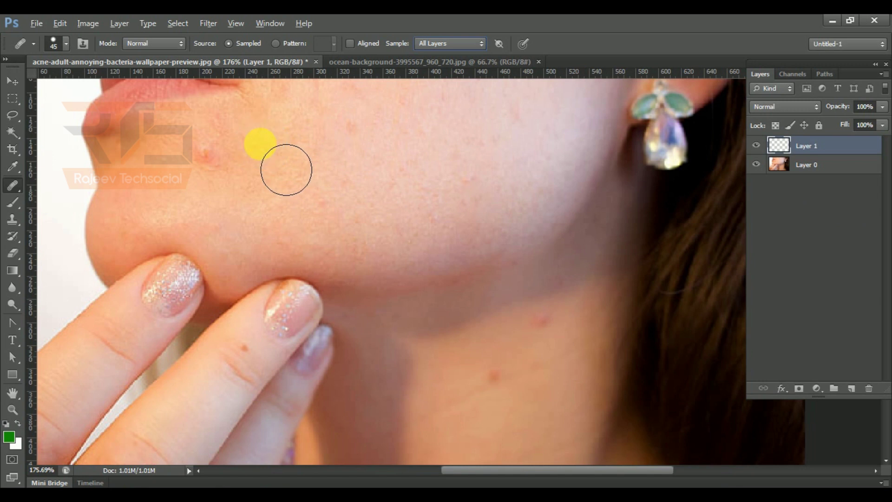
Heal the blemish below the lips on Layer 1, and toggle that layer's visibility to compare the result.
{"action": "left_click_drag", "start_coordinate": [208, 152], "coordinate": [213, 133]}
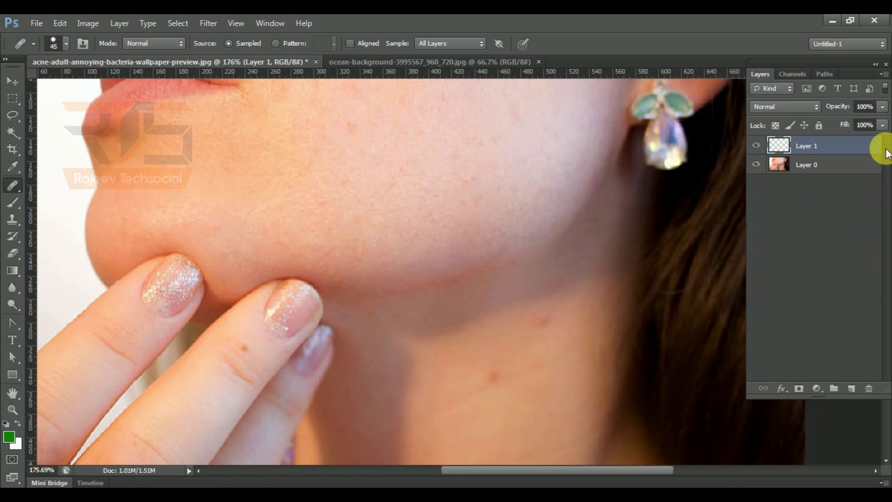
{"action": "left_click", "coordinate": [756, 145]}
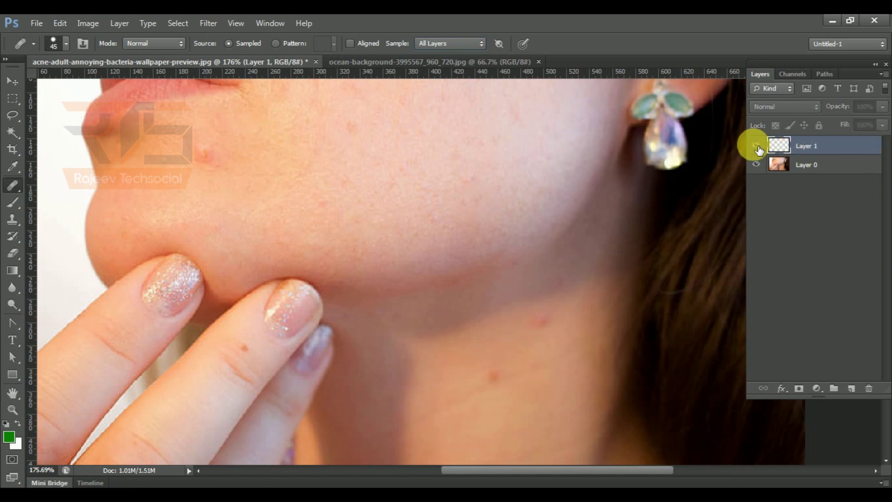
{"action": "left_click", "coordinate": [757, 146]}
{"action": "left_click", "coordinate": [757, 147]}
{"action": "left_click", "coordinate": [758, 150]}
{"action": "left_click", "coordinate": [758, 149]}
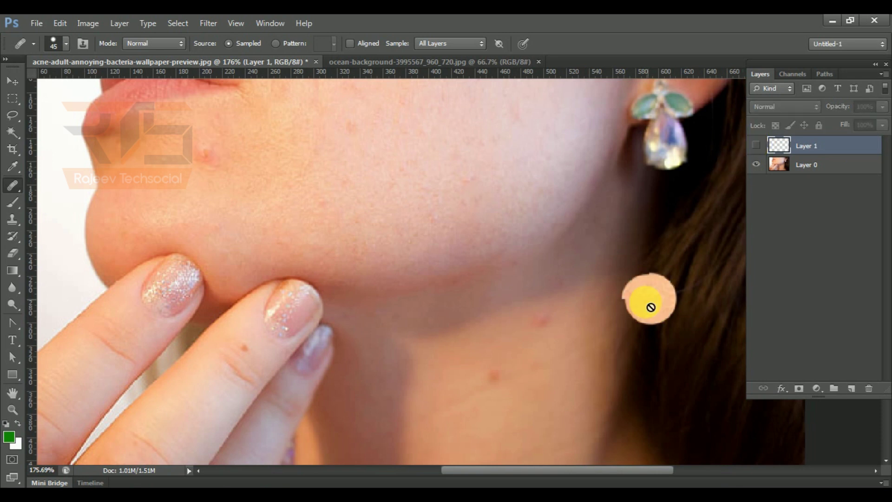
Try to set a healing source on the neck and jaw while Layer 1 is hidden.
{"action": "left_click", "coordinate": [553, 334], "text": "alt"}
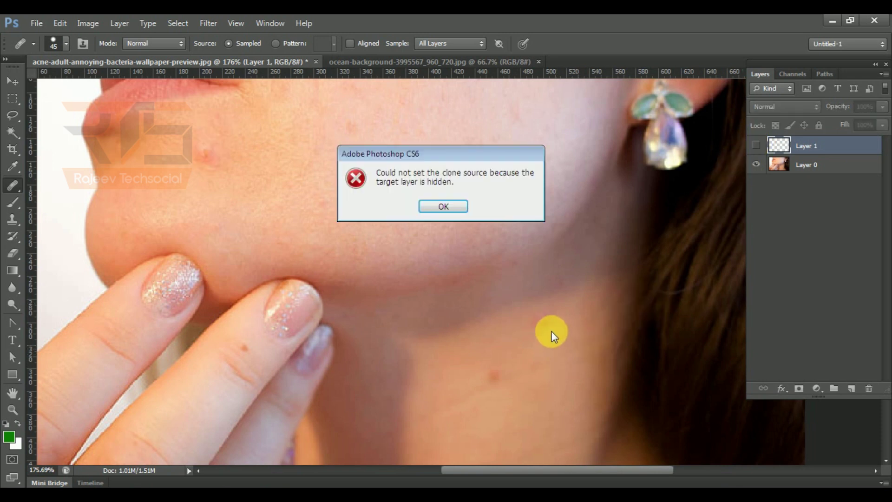
{"action": "left_click", "coordinate": [442, 215]}
{"action": "left_click", "coordinate": [502, 339], "text": "alt"}
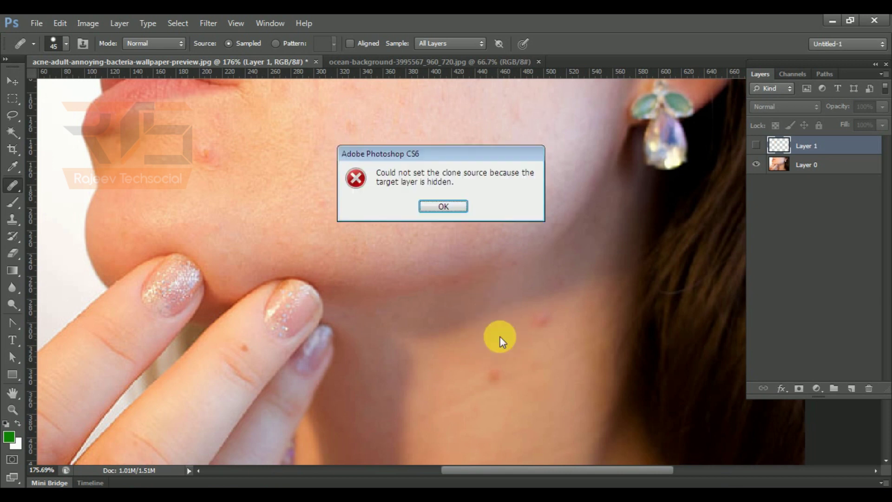
{"action": "left_click", "coordinate": [443, 207]}
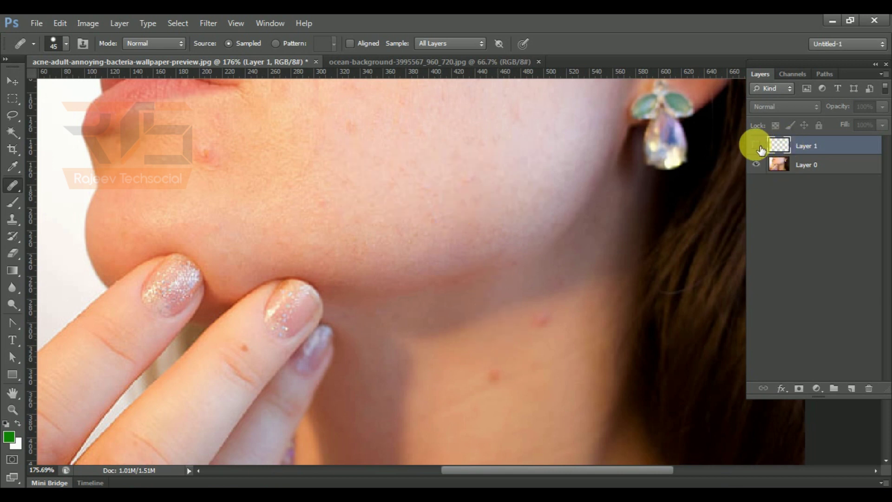
{"action": "left_click", "coordinate": [471, 281], "text": "alt"}
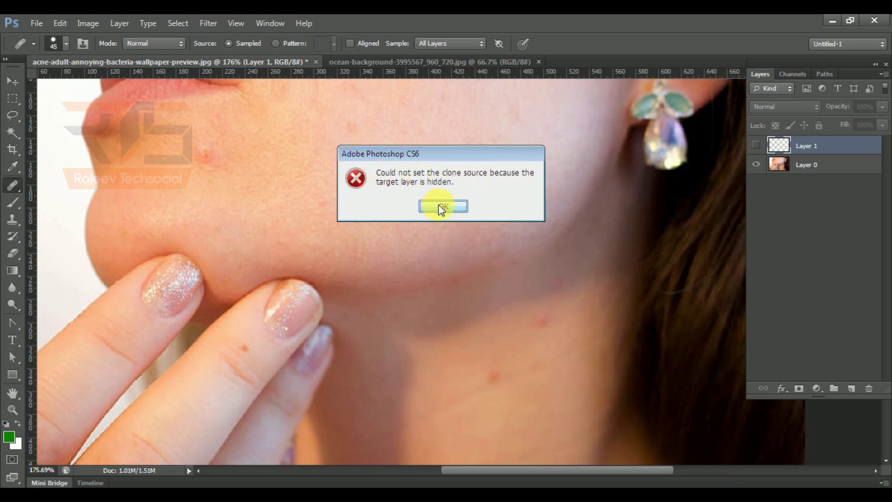
{"action": "left_click", "coordinate": [426, 207]}
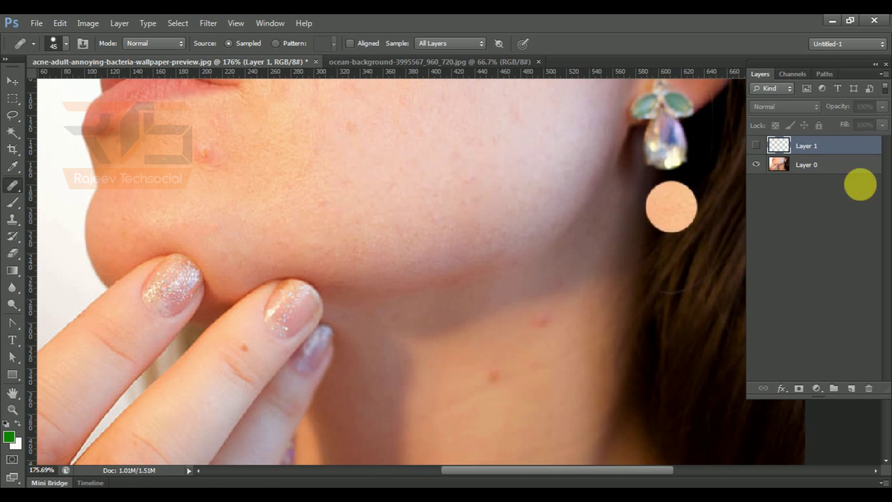
Show Layer 1, sample the cheek skin and dab test healing spots on the jaw and upper neck.
{"action": "left_click", "coordinate": [758, 147]}
{"action": "left_click", "coordinate": [758, 148]}
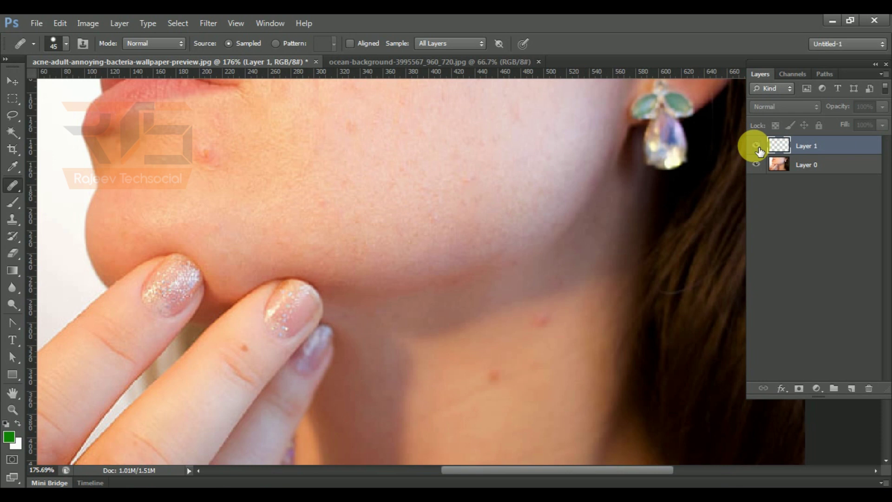
{"action": "left_click", "coordinate": [757, 147]}
{"action": "left_click", "coordinate": [445, 199], "text": "alt"}
{"action": "left_click", "coordinate": [518, 306]}
{"action": "left_click", "coordinate": [452, 245]}
{"action": "left_click", "coordinate": [564, 232]}
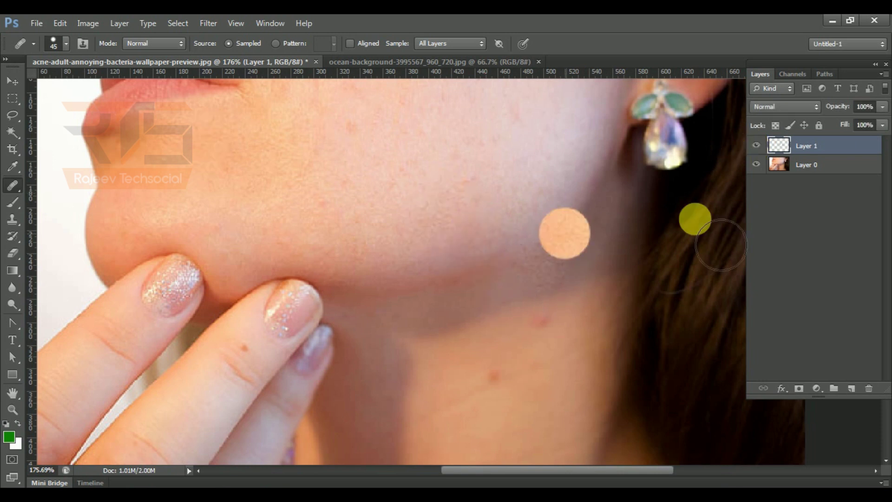
Hide Layer 1 and try healing the skin below the earring with the layer hidden.
{"action": "left_click", "coordinate": [756, 145]}
{"action": "left_click", "coordinate": [623, 193]}
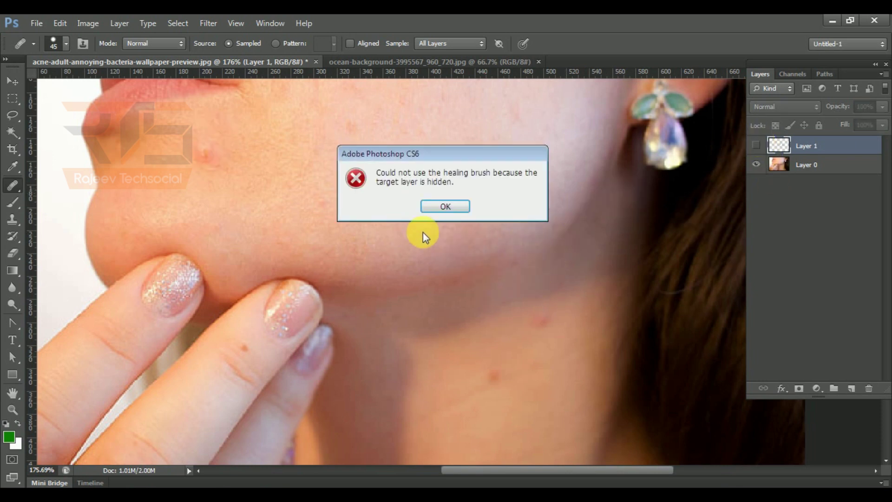
{"action": "left_click", "coordinate": [437, 205]}
{"action": "left_click", "coordinate": [409, 202]}
{"action": "left_click", "coordinate": [438, 206]}
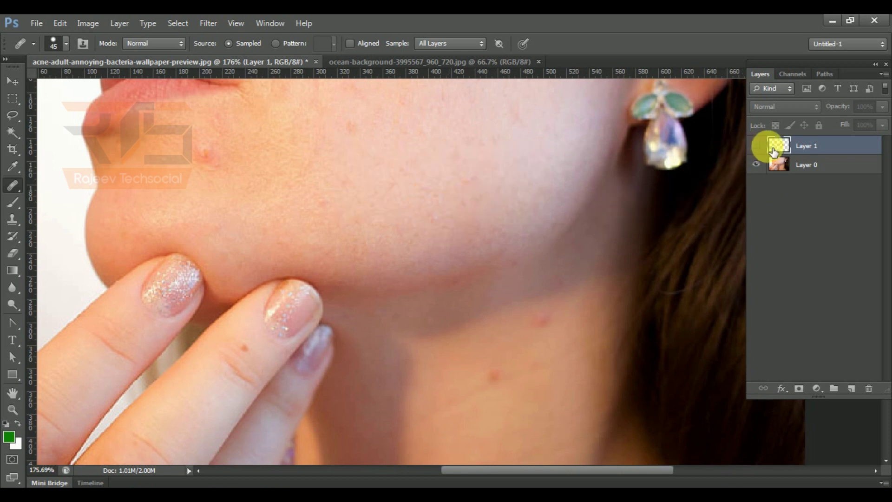
Show Layer 1 and heal the two neck blemishes from clean neck skin sampled beside each one.
{"action": "left_click", "coordinate": [757, 145]}
{"action": "left_click", "coordinate": [564, 292], "text": "alt"}
{"action": "left_click", "coordinate": [551, 312]}
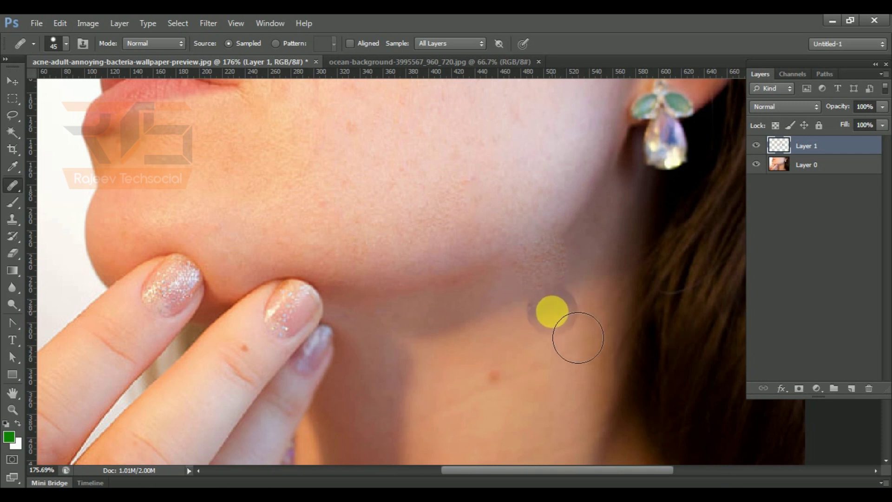
{"action": "left_click", "coordinate": [507, 347], "text": "alt"}
{"action": "left_click", "coordinate": [503, 367]}
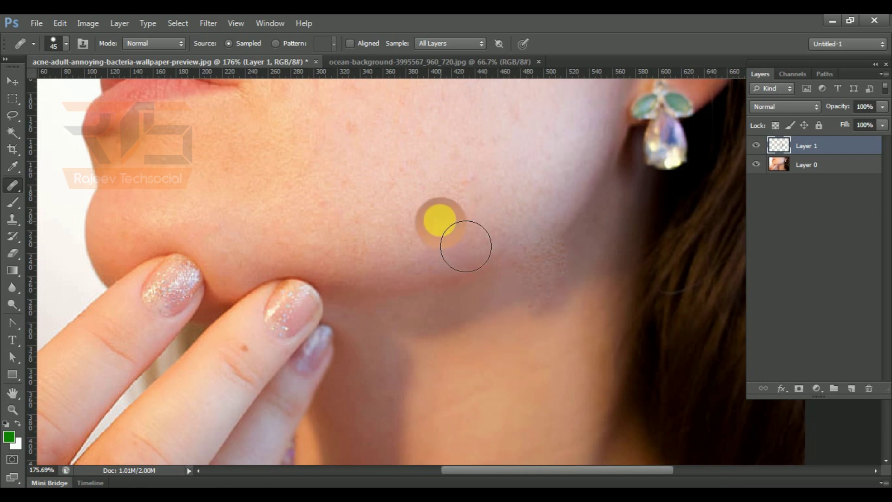
Undo the neck and jaw test dabs and merge Layer 1 with the remaining healing into Layer 0.
{"action": "left_click", "coordinate": [340, 204]}
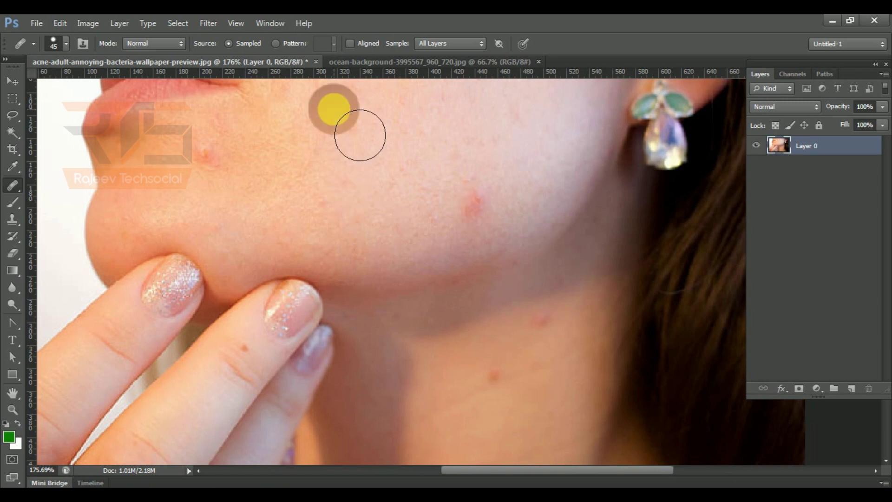
{"action": "key", "text": "ctrl+z"}
{"action": "key", "text": "ctrl+e"}
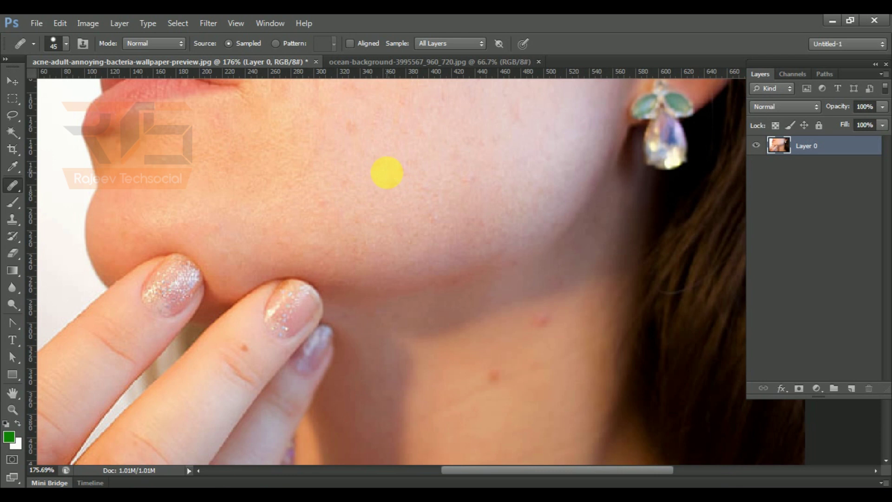
Switch to the Move tool and back to the Healing Brush, keeping its sampling at All Layers.
{"action": "left_click", "coordinate": [13, 81]}
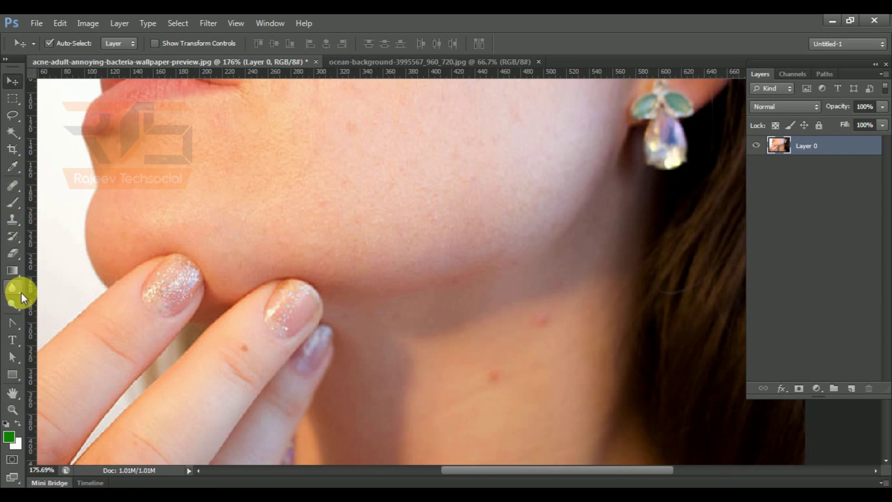
{"action": "key", "text": "j"}
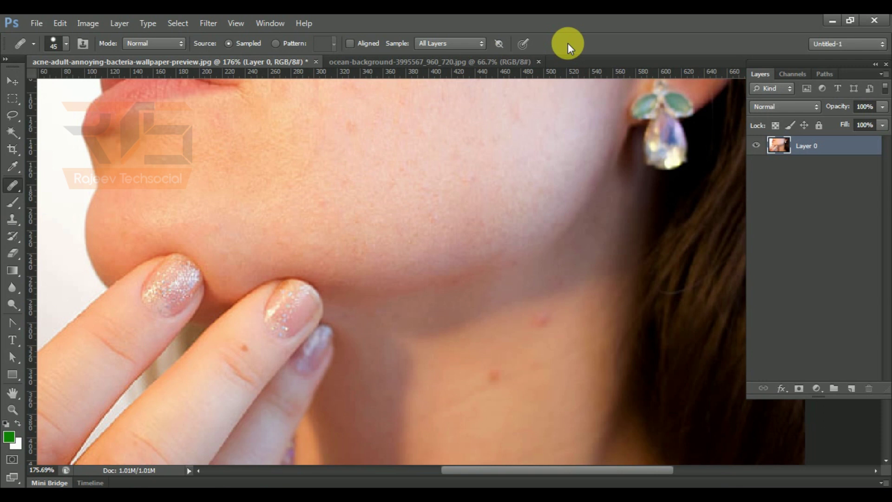
{"action": "left_click", "coordinate": [440, 44]}
{"action": "left_click", "coordinate": [429, 76]}
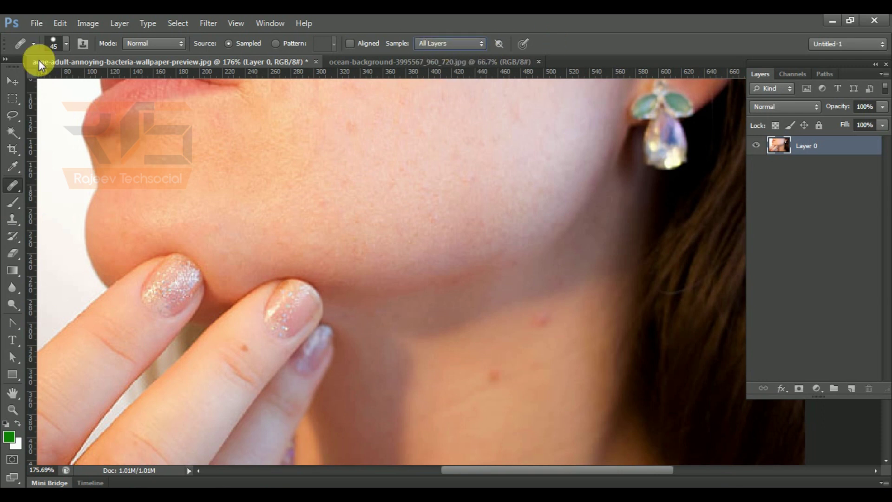
Choose the Patch Tool and switch to the ocean background image.
{"action": "right_click", "coordinate": [13, 186]}
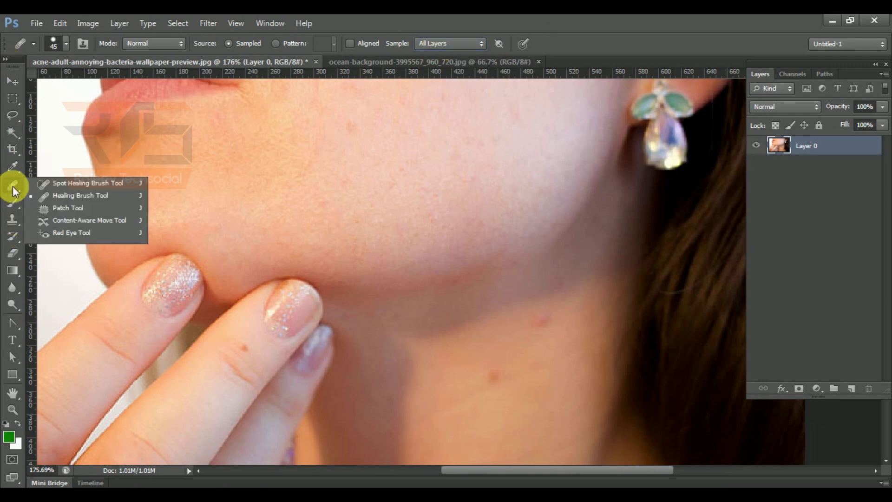
{"action": "left_click", "coordinate": [53, 208]}
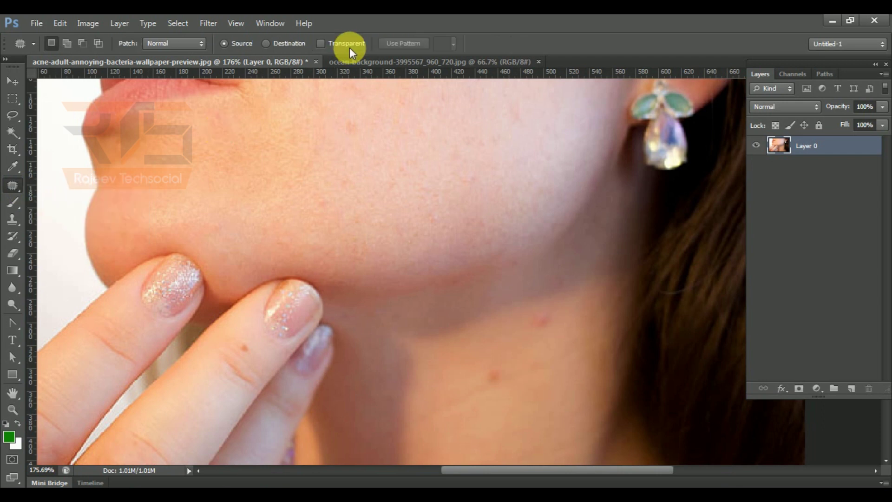
{"action": "left_click", "coordinate": [358, 62]}
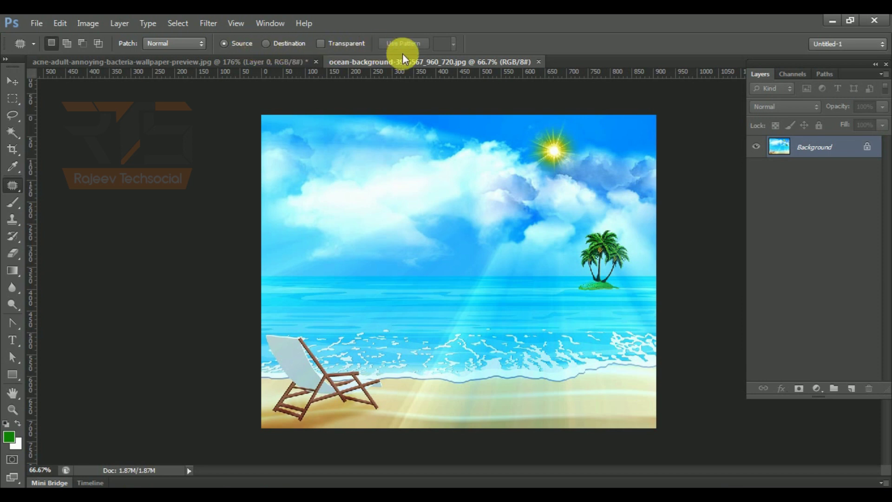
Convert the ocean image's Background to Layer 0, duplicate it, and hide the original Layer 0.
{"action": "double_click", "coordinate": [817, 150]}
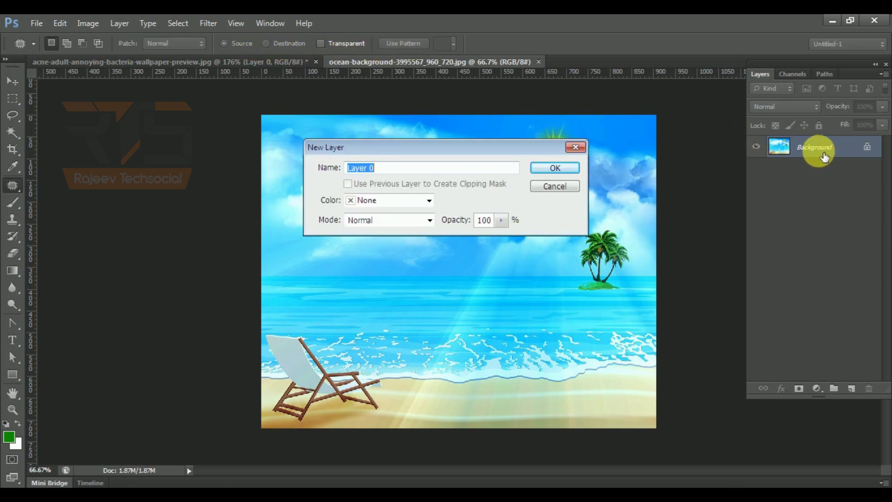
{"action": "left_click", "coordinate": [557, 168]}
{"action": "left_click_drag", "start_coordinate": [773, 159], "coordinate": [852, 391]}
{"action": "left_click", "coordinate": [755, 169]}
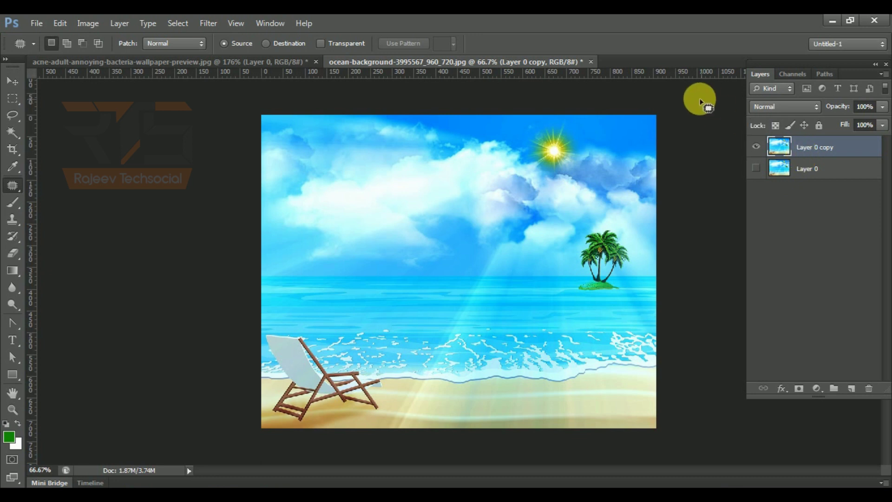
{"action": "right_click", "coordinate": [21, 185]}
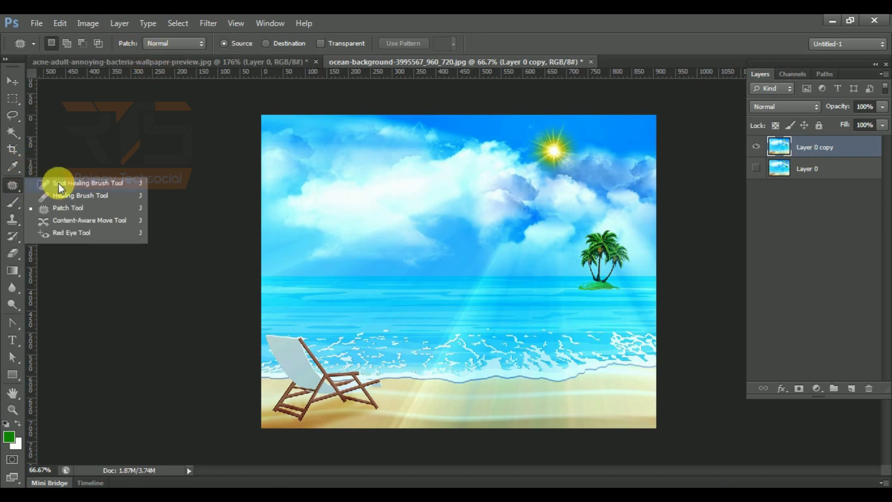
{"action": "left_click", "coordinate": [82, 208]}
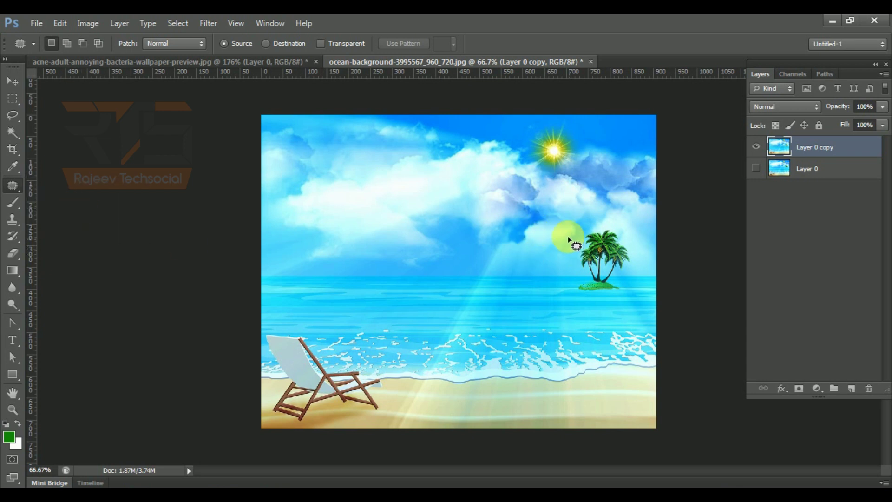
{"action": "left_click_drag", "start_coordinate": [566, 259], "coordinate": [580, 295]}
{"action": "key", "text": "ctrl+d"}
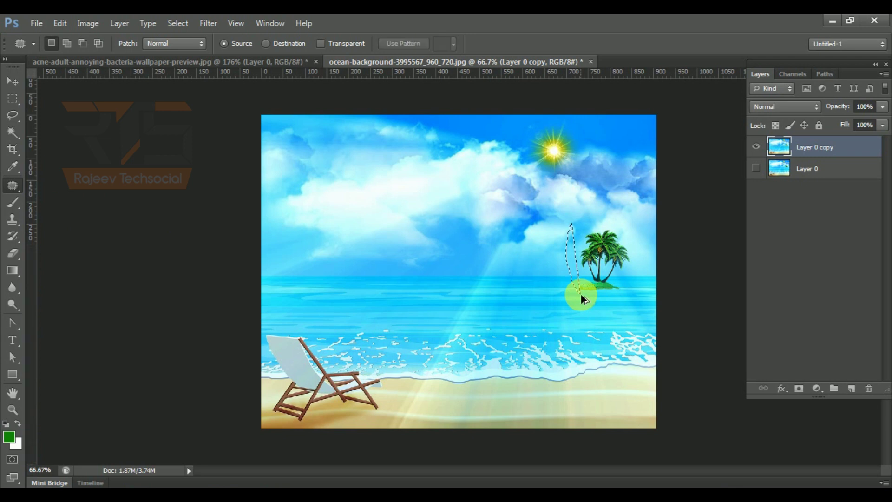
Outline a patch area across the horizon near the image's centre and extend it towards the palm island using Add to Selection.
{"action": "mouse_move", "coordinate": [425, 210]}
{"action": "left_mouse_down"}
{"action": "mouse_move", "coordinate": [394, 224]}
{"action": "mouse_move", "coordinate": [381, 249]}
{"action": "mouse_move", "coordinate": [395, 287]}
{"action": "mouse_move", "coordinate": [443, 309]}
{"action": "mouse_move", "coordinate": [479, 281]}
{"action": "mouse_move", "coordinate": [418, 208]}
{"action": "left_mouse_up"}
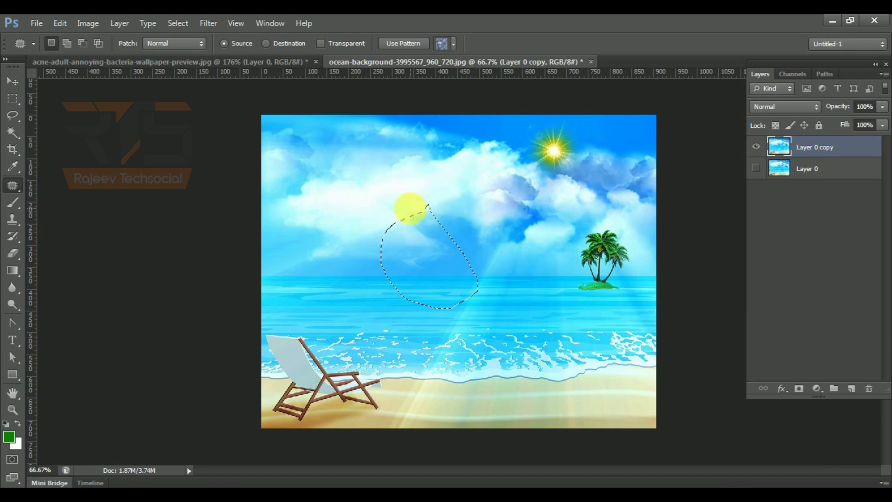
{"action": "left_click", "coordinate": [68, 41]}
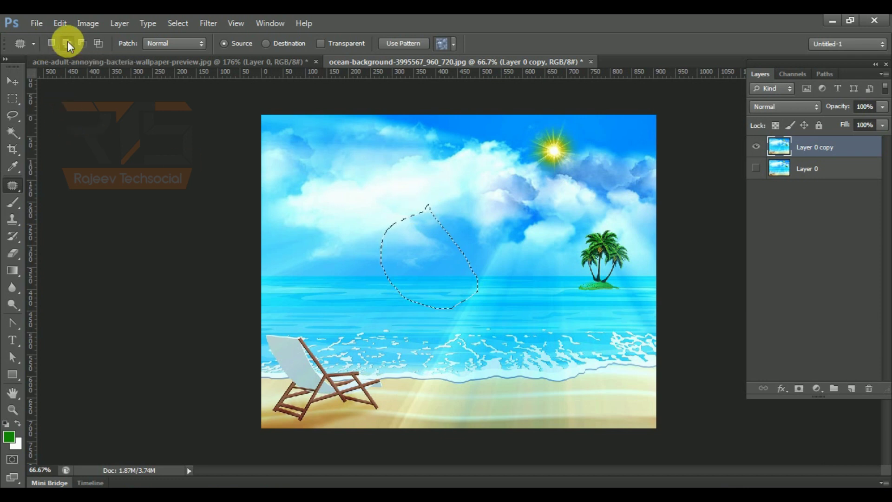
{"action": "mouse_move", "coordinate": [435, 206]}
{"action": "left_mouse_down"}
{"action": "mouse_move", "coordinate": [483, 307]}
{"action": "mouse_move", "coordinate": [495, 236]}
{"action": "mouse_move", "coordinate": [434, 199]}
{"action": "left_mouse_up"}
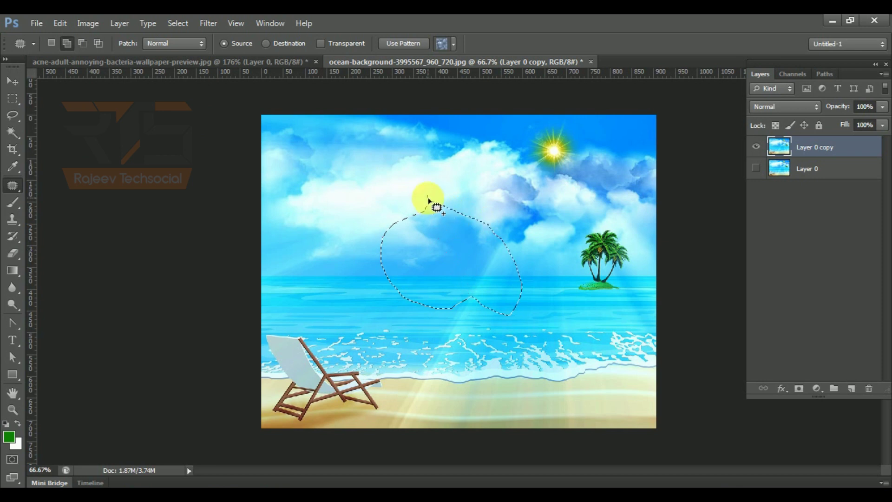
Try the Subtract and Intersect selection modes on the patch outline and return to Add to Selection.
{"action": "left_click", "coordinate": [84, 41]}
{"action": "left_click_drag", "start_coordinate": [457, 255], "coordinate": [486, 304]}
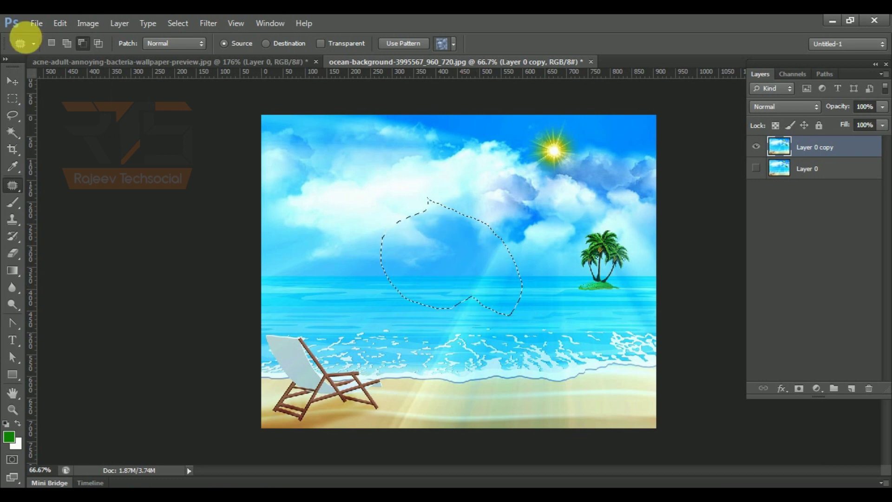
{"action": "left_click", "coordinate": [98, 43]}
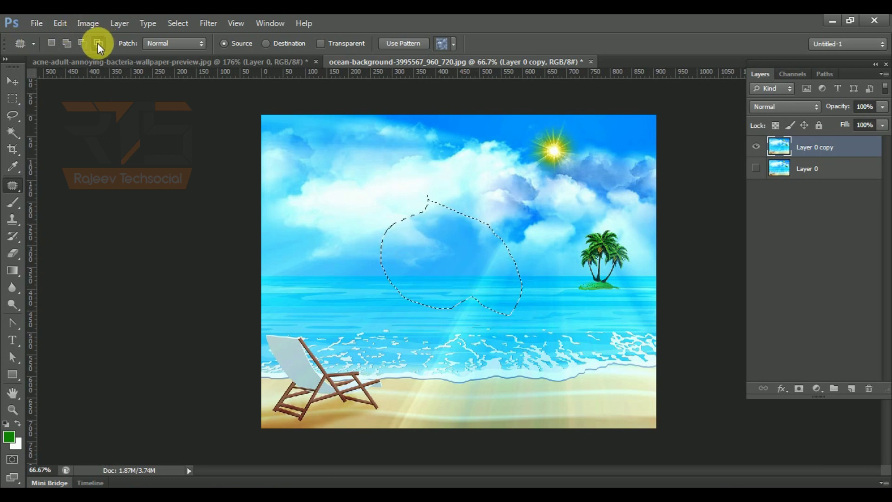
{"action": "left_click", "coordinate": [66, 42]}
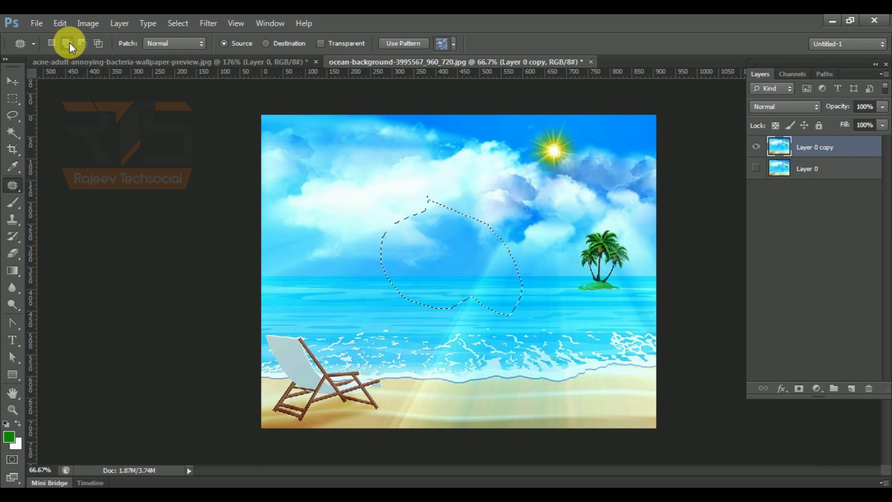
Try the Content-Aware patch mode, restore Normal, and deselect the patch outline.
{"action": "left_click", "coordinate": [161, 45]}
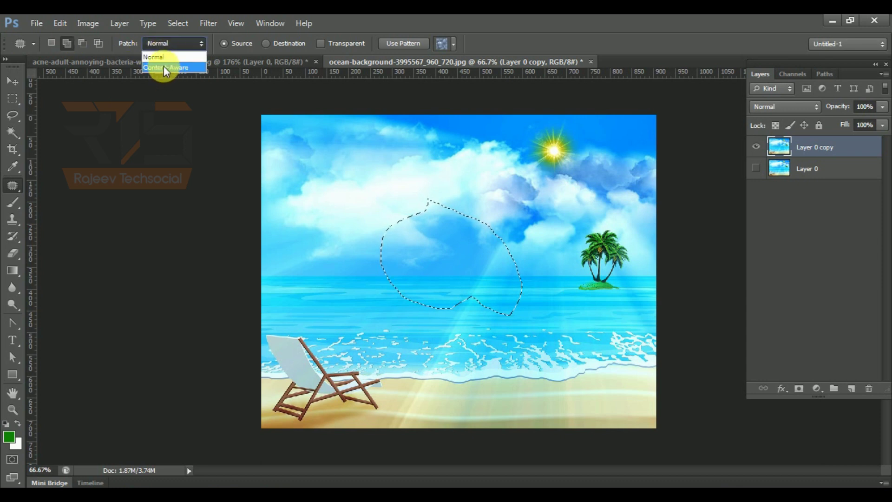
{"action": "left_click", "coordinate": [163, 66]}
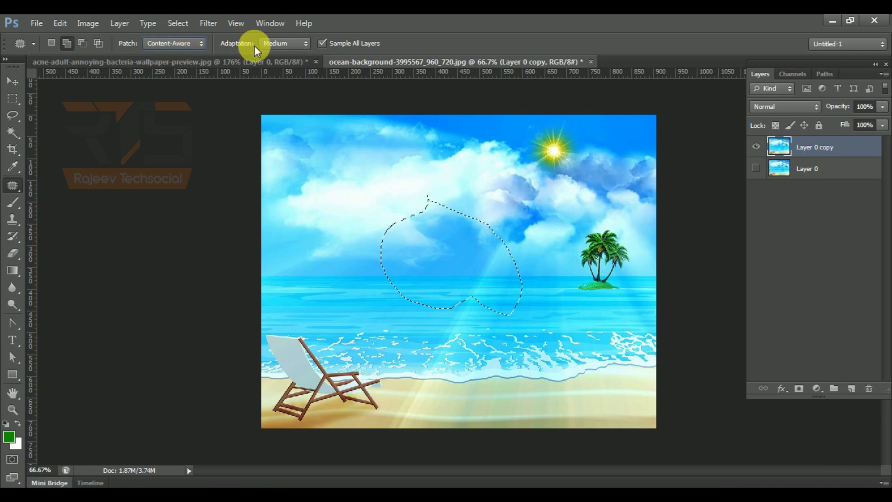
{"action": "left_click", "coordinate": [188, 44]}
{"action": "left_click", "coordinate": [178, 57]}
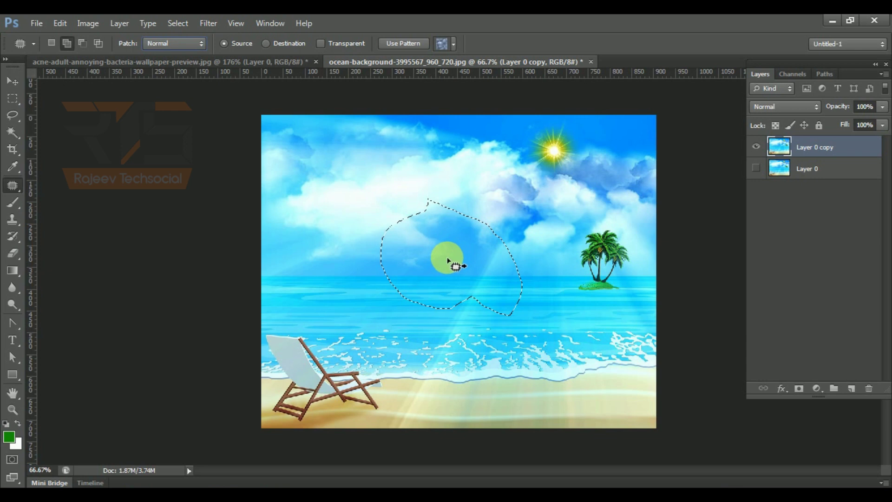
{"action": "key", "text": "ctrl+d"}
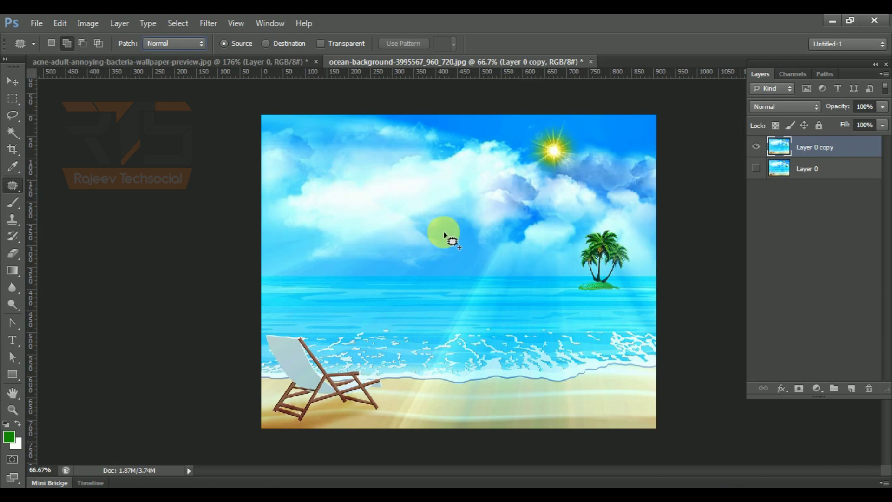
Outline the empty horizon at the image's centre, patch it from the palm island, and deselect.
{"action": "mouse_move", "coordinate": [396, 224]}
{"action": "left_mouse_down"}
{"action": "mouse_move", "coordinate": [415, 284]}
{"action": "mouse_move", "coordinate": [457, 302]}
{"action": "mouse_move", "coordinate": [499, 283]}
{"action": "mouse_move", "coordinate": [499, 221]}
{"action": "mouse_move", "coordinate": [464, 189]}
{"action": "mouse_move", "coordinate": [437, 186]}
{"action": "mouse_move", "coordinate": [404, 234]}
{"action": "left_mouse_up"}
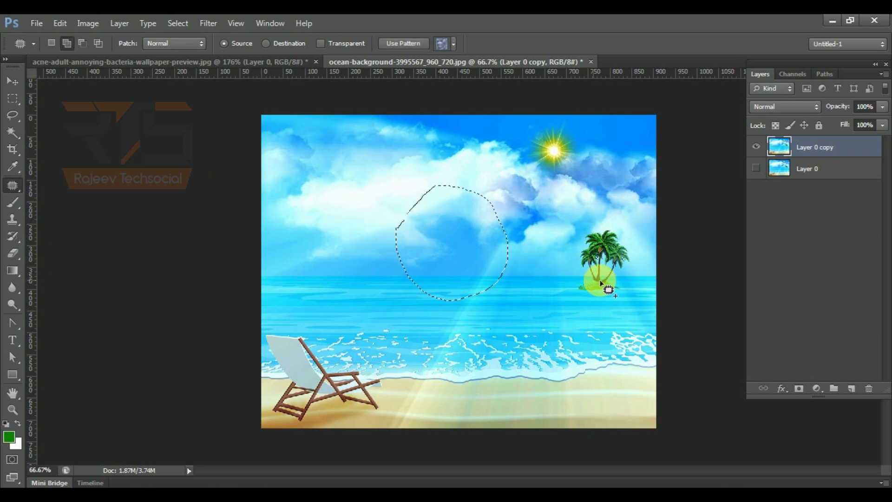
{"action": "left_click_drag", "start_coordinate": [475, 255], "coordinate": [584, 256]}
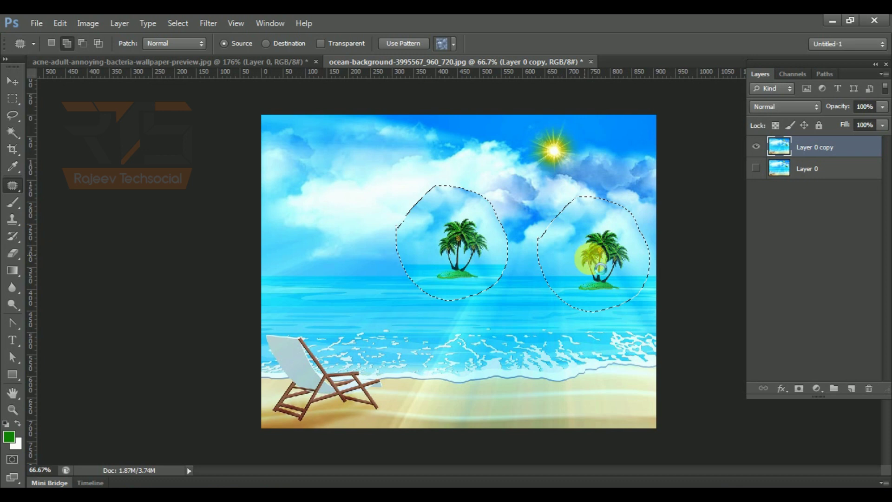
{"action": "key", "text": "ctrl+d"}
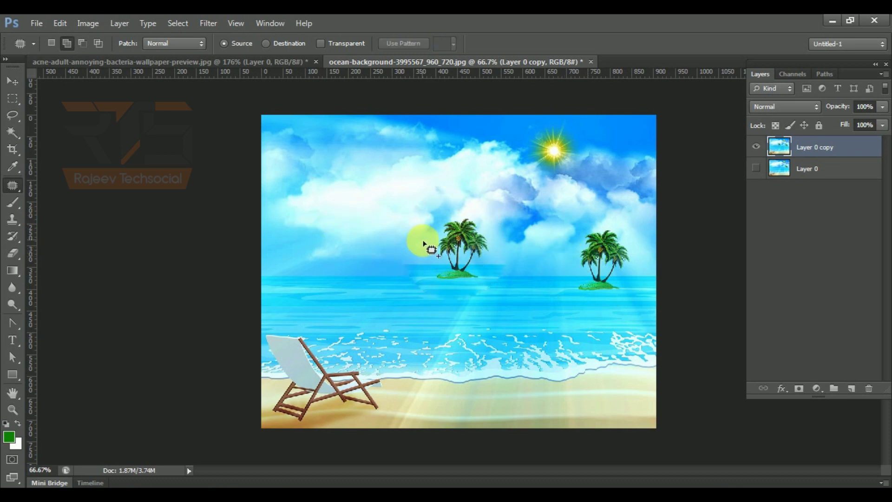
Outline the empty horizon above the beach chair, patch it from the central palm island, and deselect.
{"action": "left_click", "coordinate": [335, 190]}
{"action": "mouse_move", "coordinate": [334, 190]}
{"action": "left_mouse_down"}
{"action": "mouse_move", "coordinate": [314, 261]}
{"action": "mouse_move", "coordinate": [353, 306]}
{"action": "mouse_move", "coordinate": [399, 303]}
{"action": "mouse_move", "coordinate": [396, 233]}
{"action": "mouse_move", "coordinate": [380, 206]}
{"action": "mouse_move", "coordinate": [338, 193]}
{"action": "left_mouse_up"}
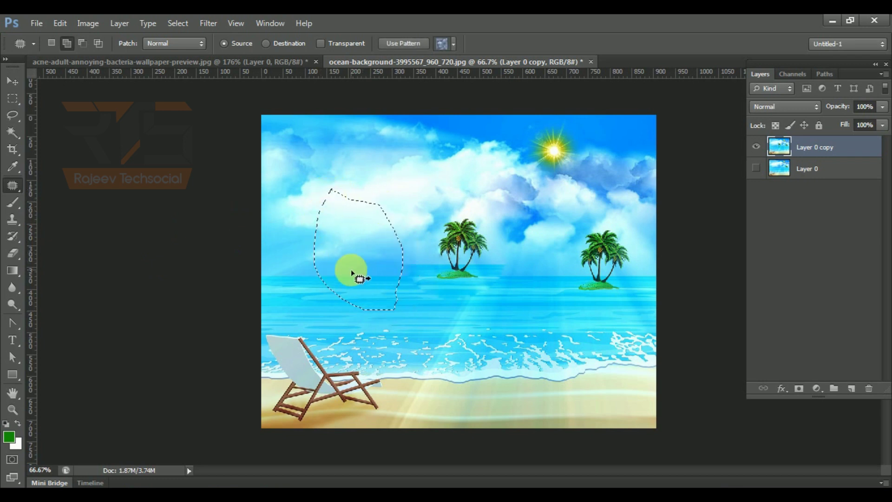
{"action": "mouse_move", "coordinate": [340, 264]}
{"action": "left_mouse_down"}
{"action": "mouse_move", "coordinate": [439, 255]}
{"action": "mouse_move", "coordinate": [464, 288]}
{"action": "left_mouse_up"}
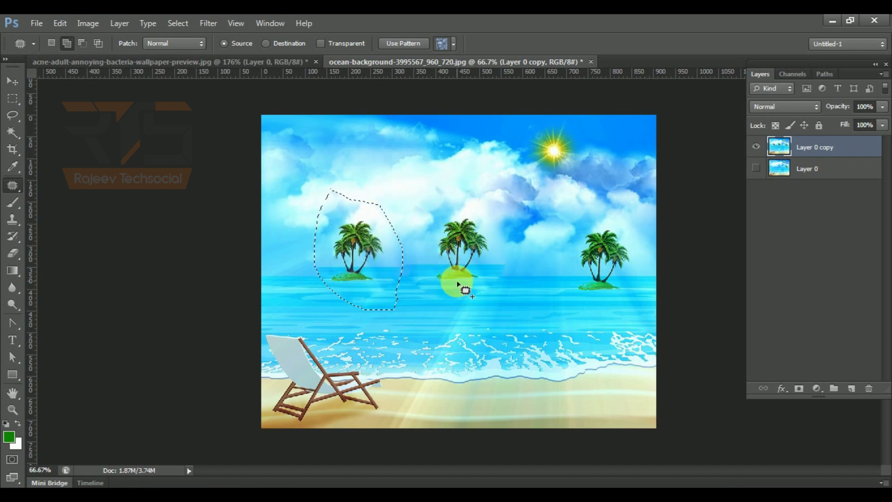
{"action": "key", "text": "ctrl+d"}
Undo both palm island patches and deselect the remaining central outline.
{"action": "key", "text": "ctrl+alt+z"}
{"action": "key", "text": "ctrl+alt+z"}
{"action": "key", "text": "ctrl+alt+z"}
{"action": "key", "text": "ctrl+alt+z"}
{"action": "key", "text": "ctrl+alt+z"}
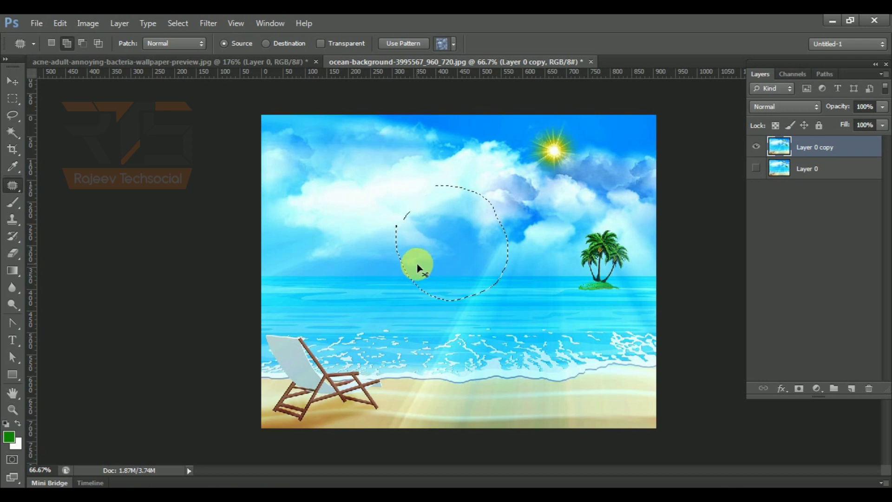
{"action": "key", "text": "ctrl+d"}
Patch a fresh outline at the image's centre from the original palm island, aligning the sea horizon, and deselect.
{"action": "mouse_move", "coordinate": [431, 184]}
{"action": "left_mouse_down"}
{"action": "mouse_move", "coordinate": [416, 206]}
{"action": "mouse_move", "coordinate": [407, 272]}
{"action": "mouse_move", "coordinate": [438, 314]}
{"action": "mouse_move", "coordinate": [478, 320]}
{"action": "mouse_move", "coordinate": [508, 280]}
{"action": "mouse_move", "coordinate": [512, 227]}
{"action": "mouse_move", "coordinate": [422, 189]}
{"action": "left_mouse_up"}
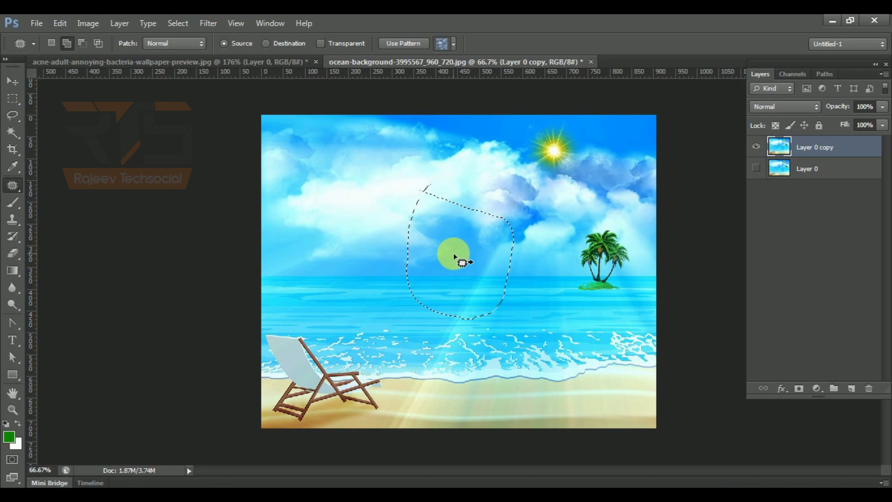
{"action": "left_click_drag", "start_coordinate": [454, 256], "coordinate": [593, 260]}
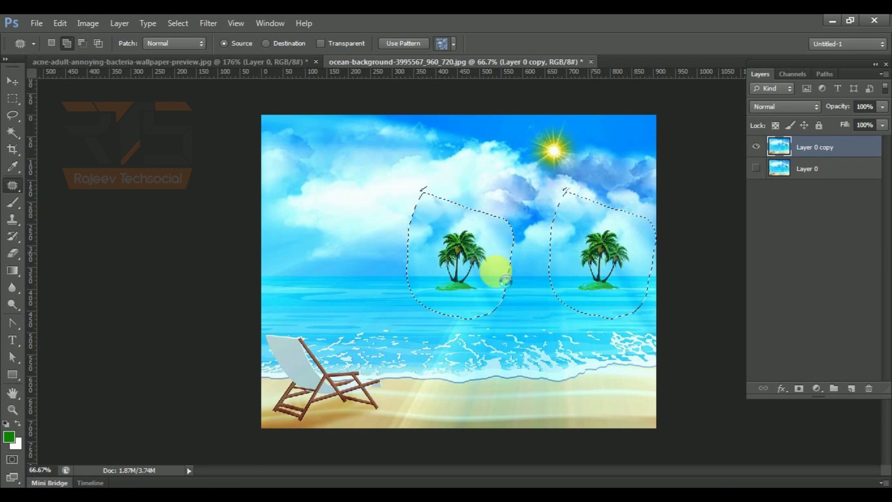
{"action": "key", "text": "ctrl+d"}
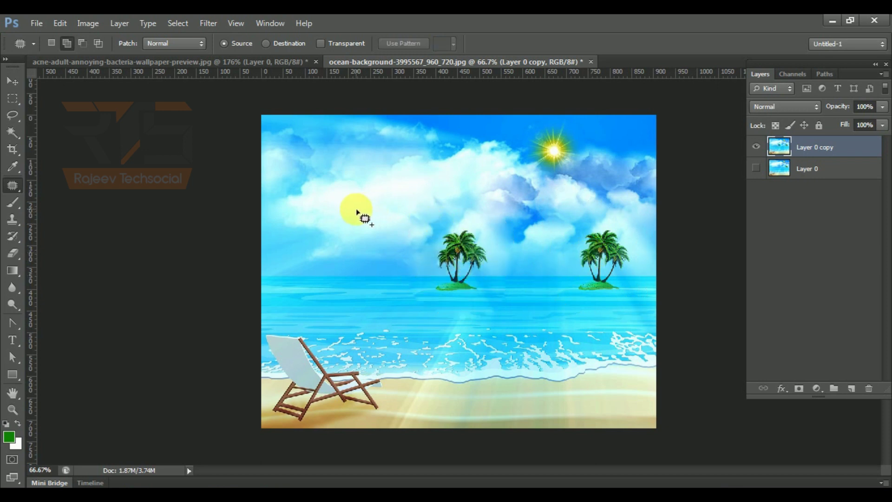
Patch an outlined horizon area above the beach chair from the central palm island and deselect.
{"action": "mouse_move", "coordinate": [296, 204]}
{"action": "left_mouse_down"}
{"action": "mouse_move", "coordinate": [337, 301]}
{"action": "mouse_move", "coordinate": [385, 306]}
{"action": "mouse_move", "coordinate": [418, 255]}
{"action": "mouse_move", "coordinate": [339, 201]}
{"action": "mouse_move", "coordinate": [286, 196]}
{"action": "mouse_move", "coordinate": [300, 218]}
{"action": "left_mouse_up"}
{"action": "left_click_drag", "start_coordinate": [342, 247], "coordinate": [443, 245]}
{"action": "key", "text": "ctrl+d"}
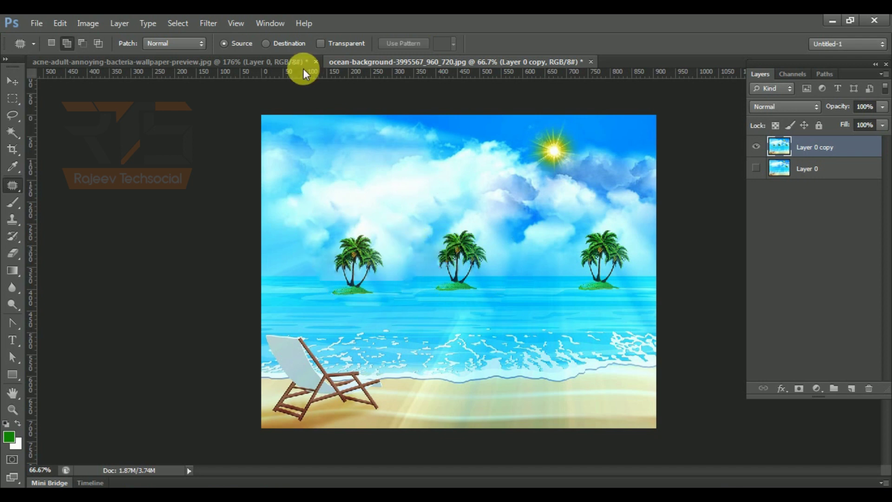
Switch the patch mode to Content-Aware, view its Adaptation options, and restore Normal.
{"action": "left_click", "coordinate": [187, 45]}
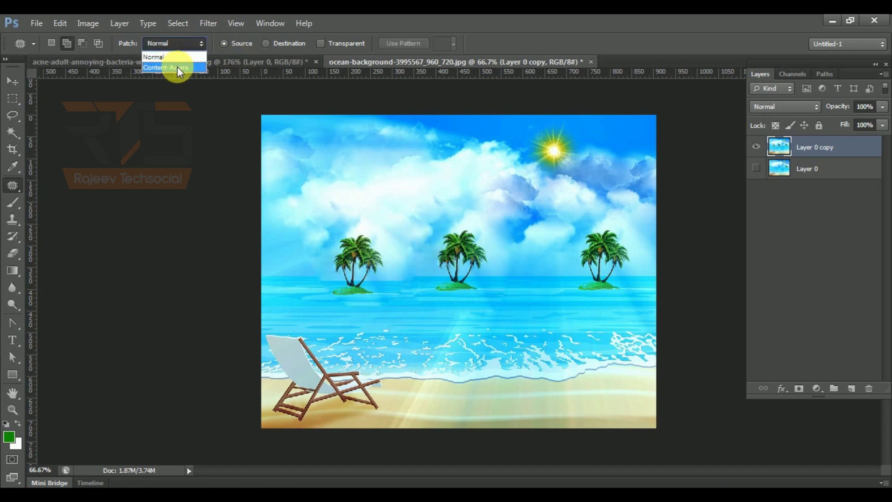
{"action": "left_click", "coordinate": [177, 66]}
{"action": "left_click", "coordinate": [280, 45]}
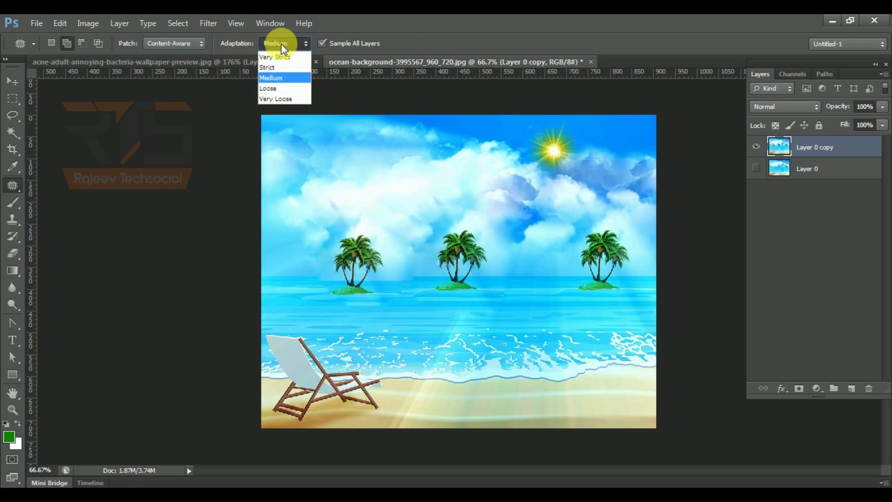
{"action": "left_click", "coordinate": [180, 44]}
{"action": "left_click", "coordinate": [179, 44]}
{"action": "left_click", "coordinate": [177, 55]}
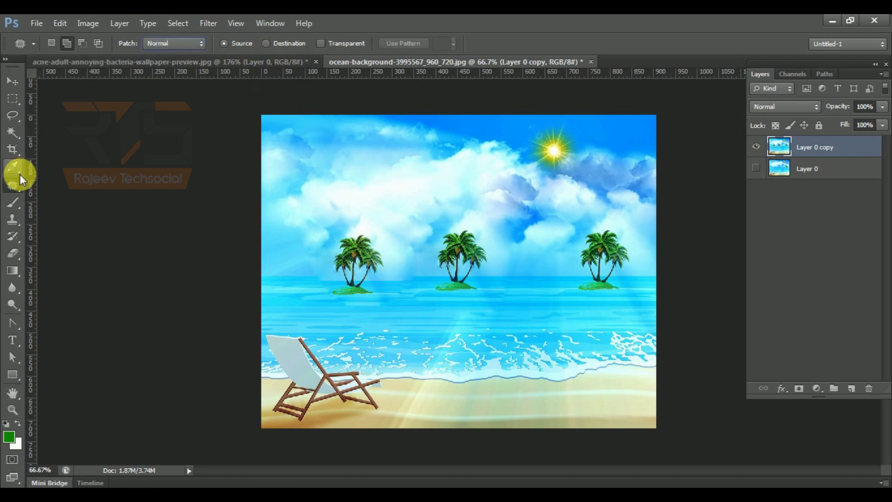
{"action": "left_click", "coordinate": [14, 188]}
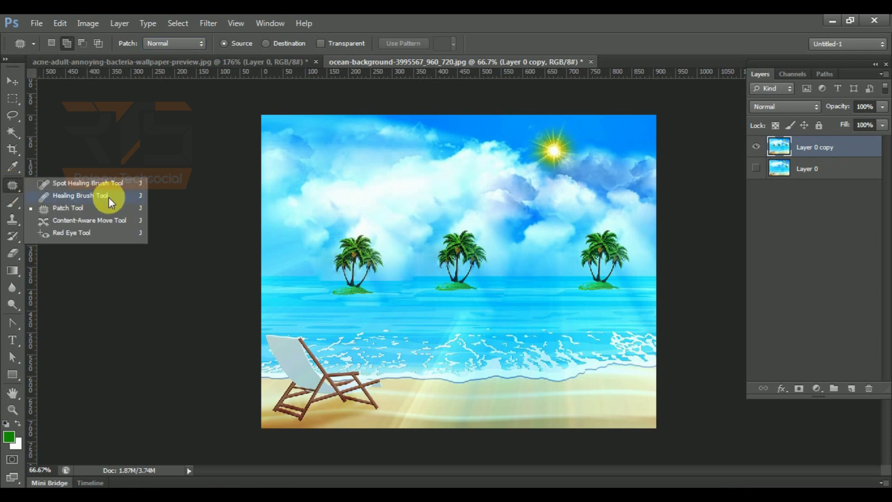
{"action": "left_click", "coordinate": [72, 205]}
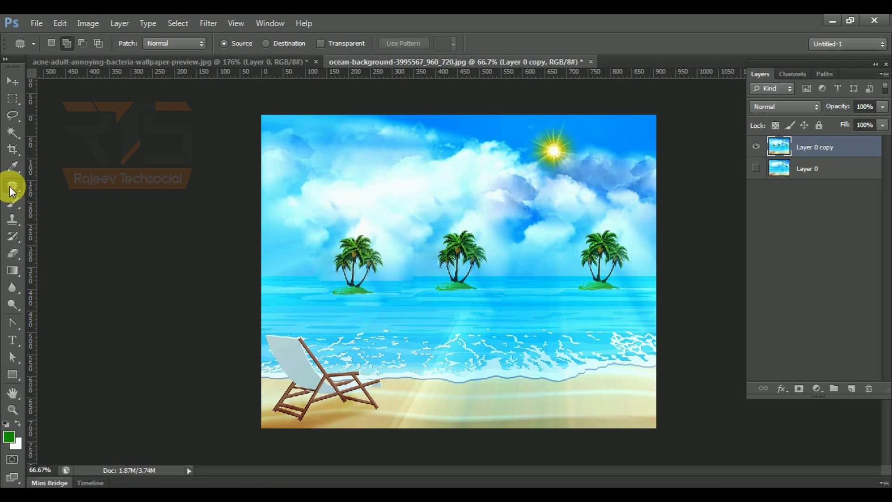